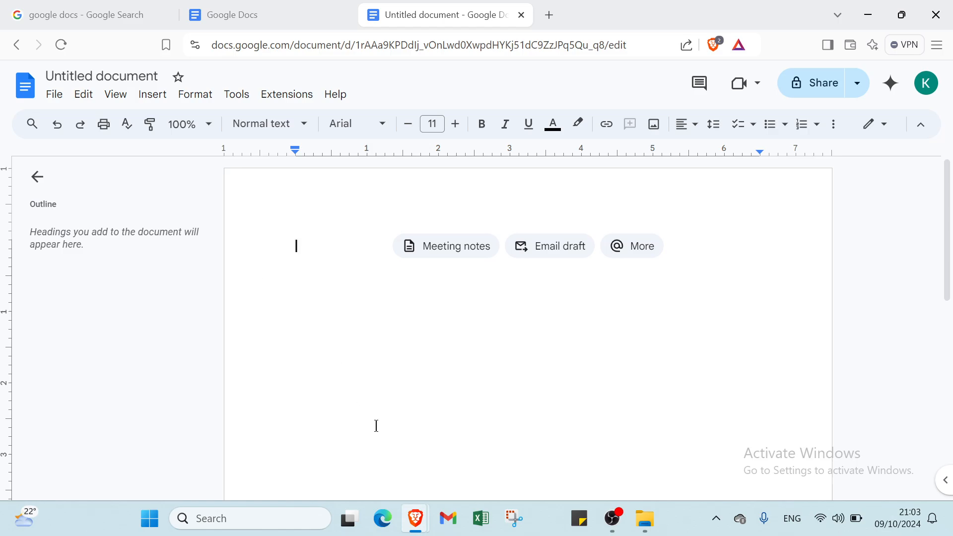
View the Google search results for google docs and find Docs among the Google apps offered on the Docs home page
click(79, 19)
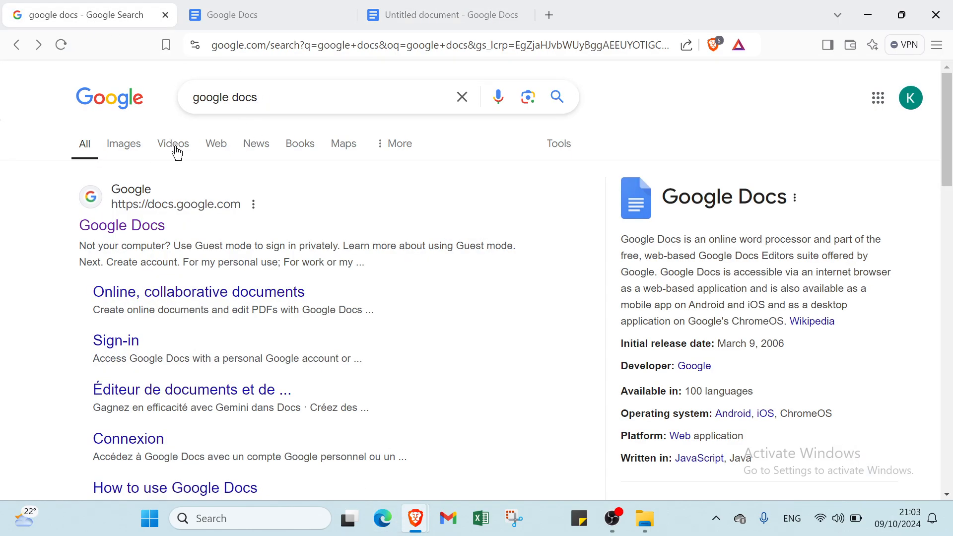
click(236, 8)
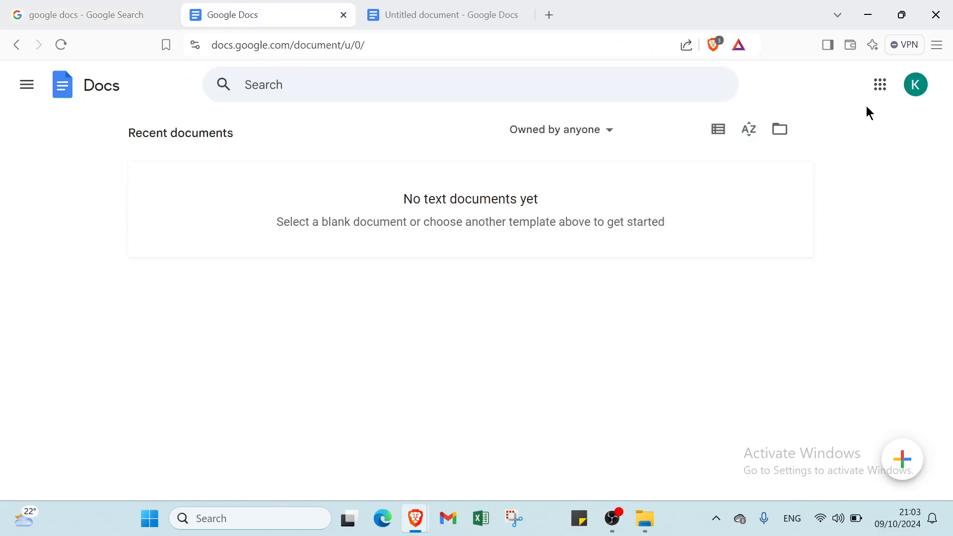
click(879, 85)
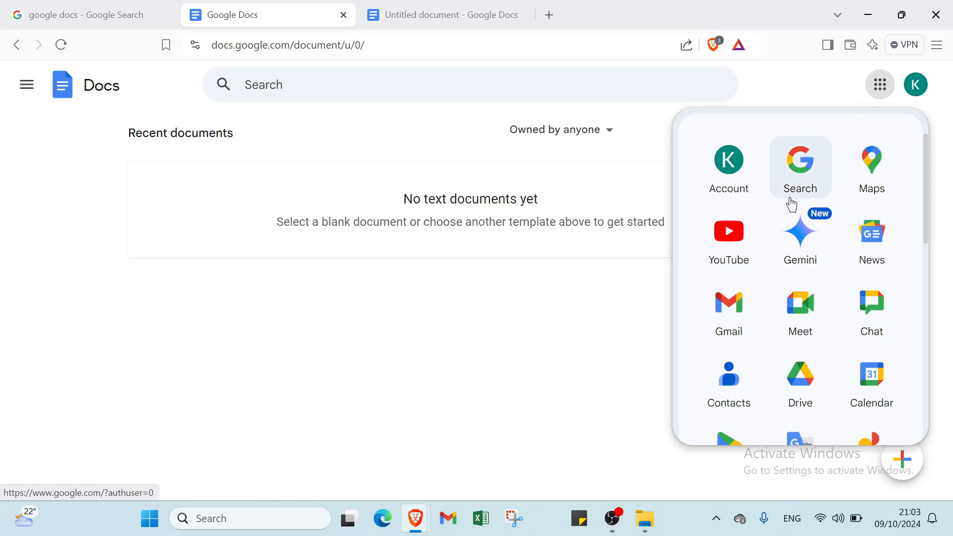
scroll(849, 229, down, 2)
scroll(762, 238, down, 3)
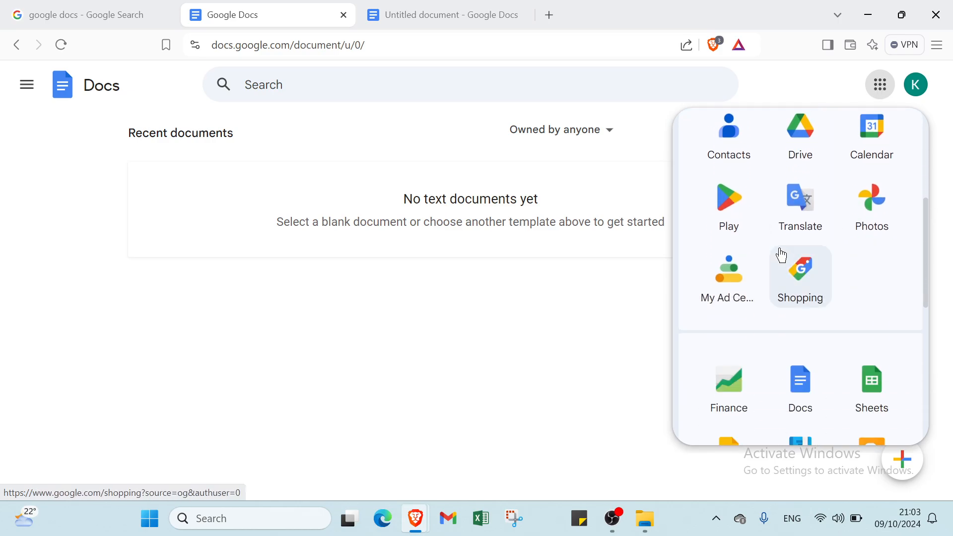
scroll(842, 251, down, 3)
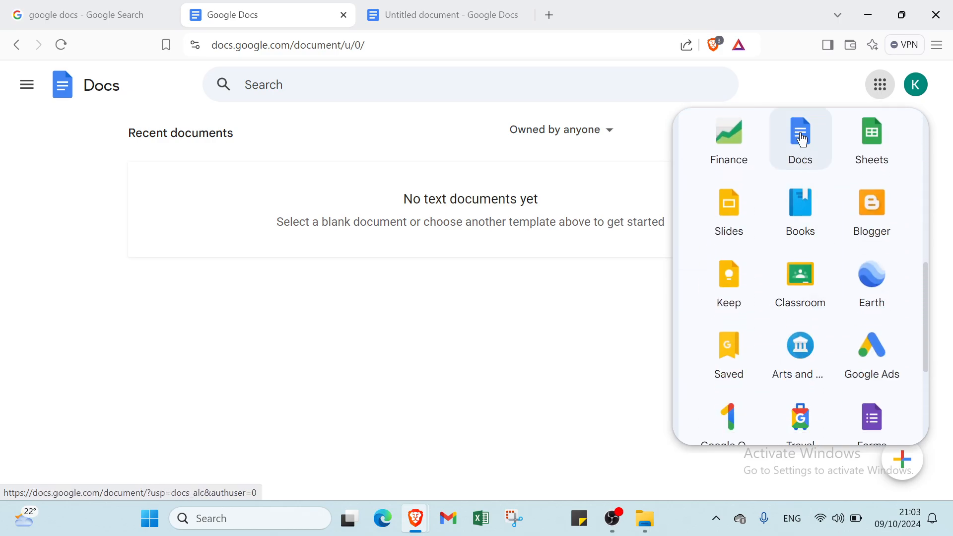
click(520, 212)
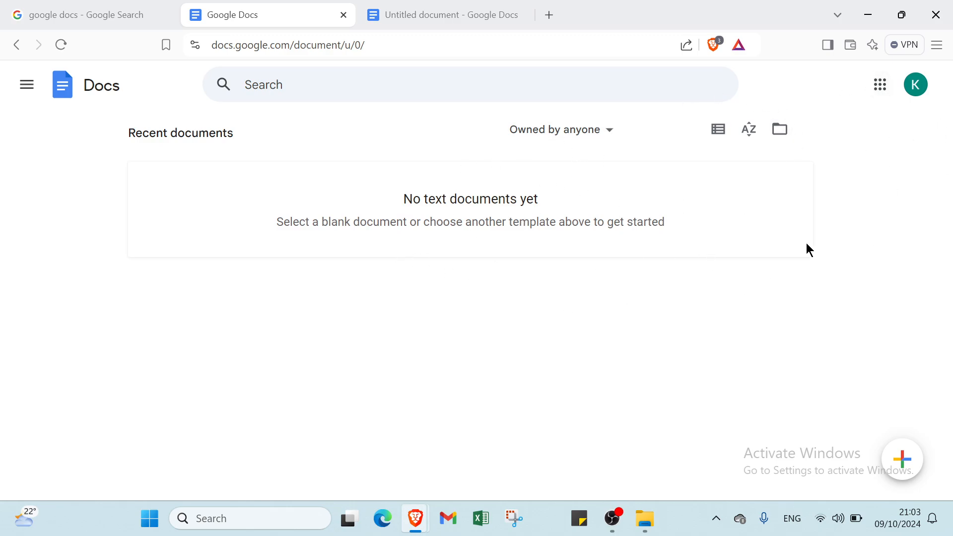
Check the signed-in Google account on the Docs home page and return to the untitled document
click(915, 87)
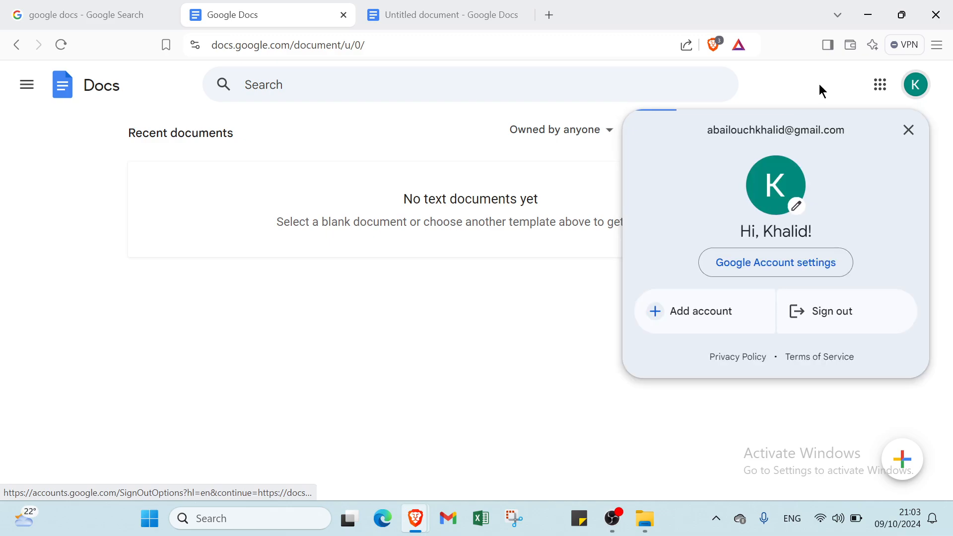
click(909, 130)
mouse_move(913, 473)
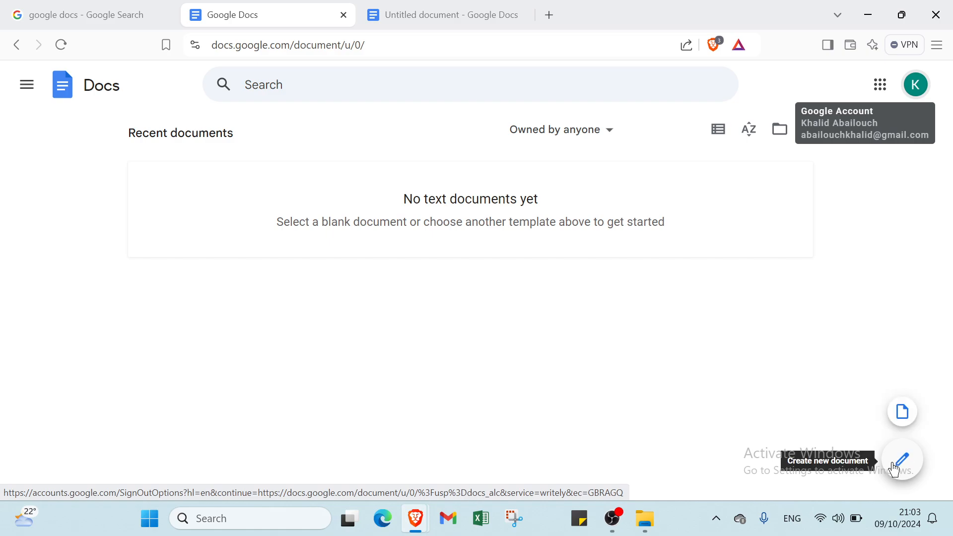
click(433, 8)
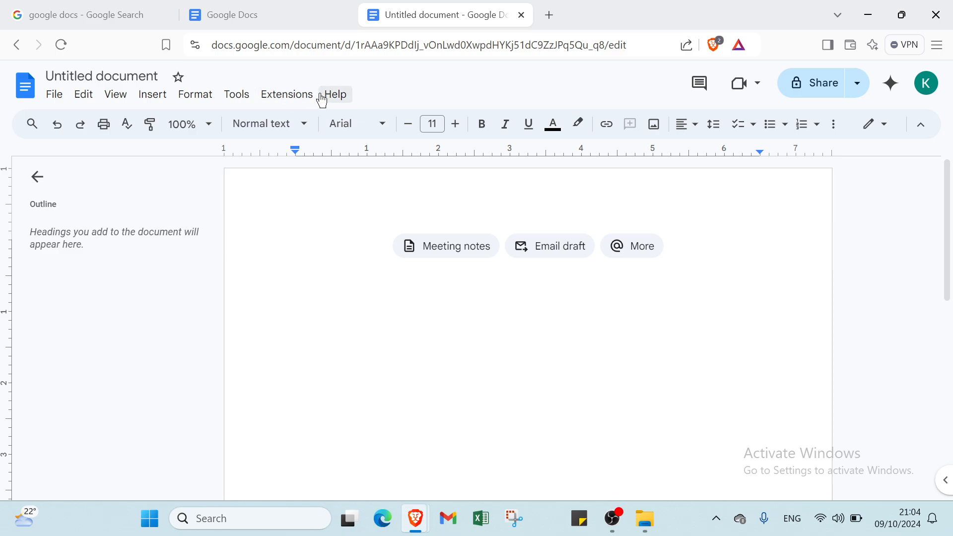
Rename the untitled document as test
click(129, 76)
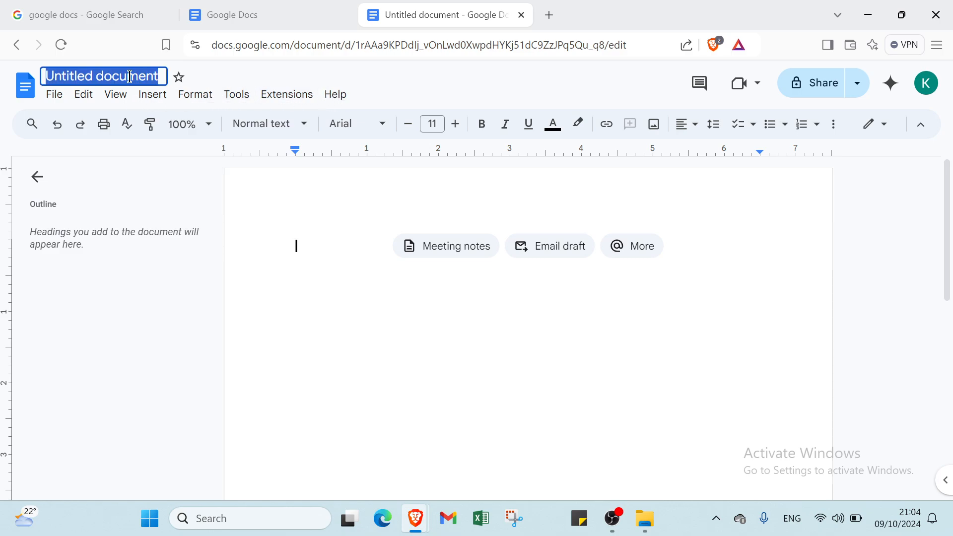
text(test)
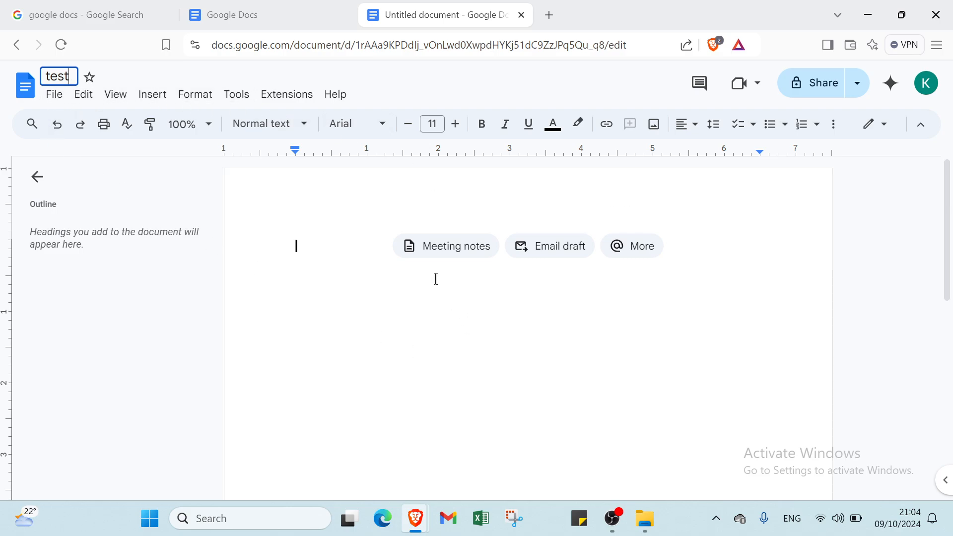
click(460, 252)
click(450, 255)
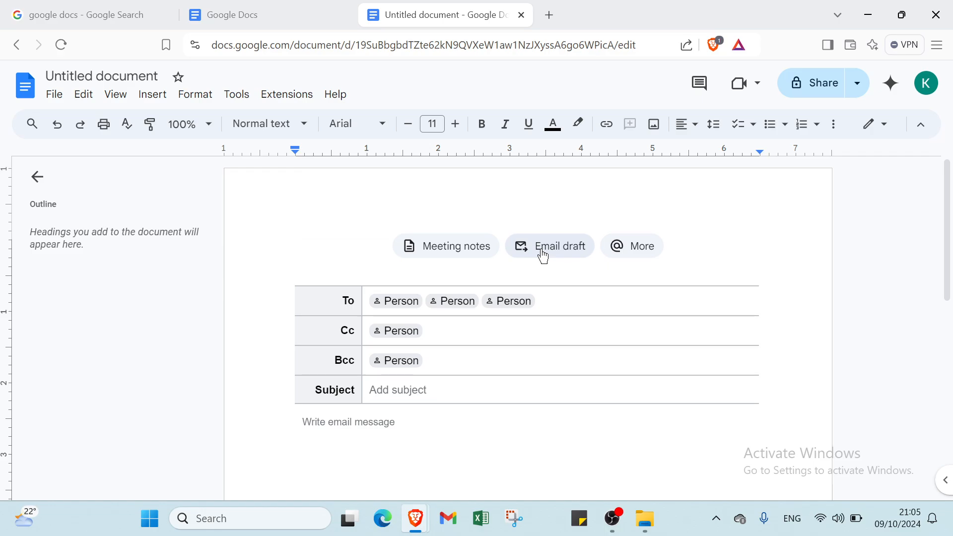
Look through the smart chips, building blocks and files offered for insertion in the blank document, and close the list without inserting anything
click(633, 247)
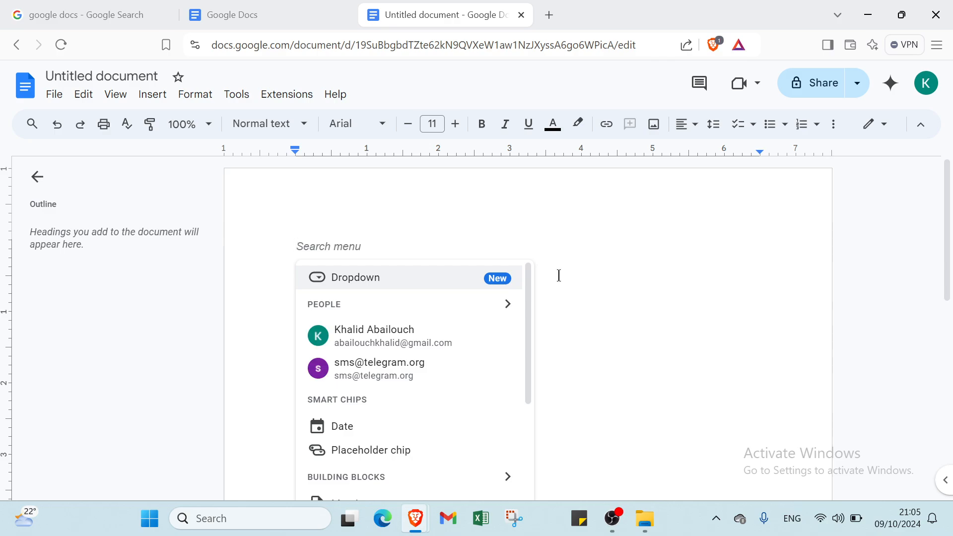
scroll(425, 336, down, 3)
scroll(419, 332, down, 1)
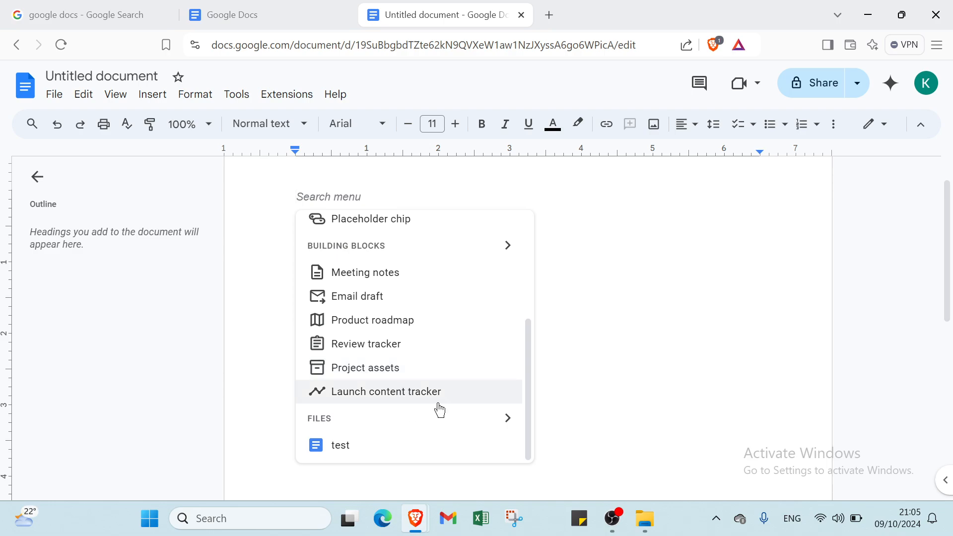
scroll(434, 380, up, 1)
scroll(434, 380, up, 4)
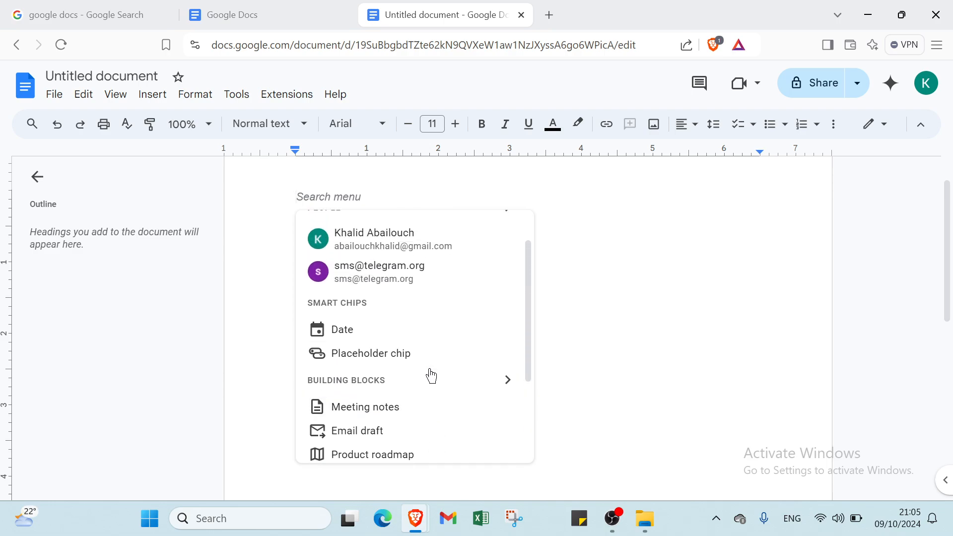
click(625, 323)
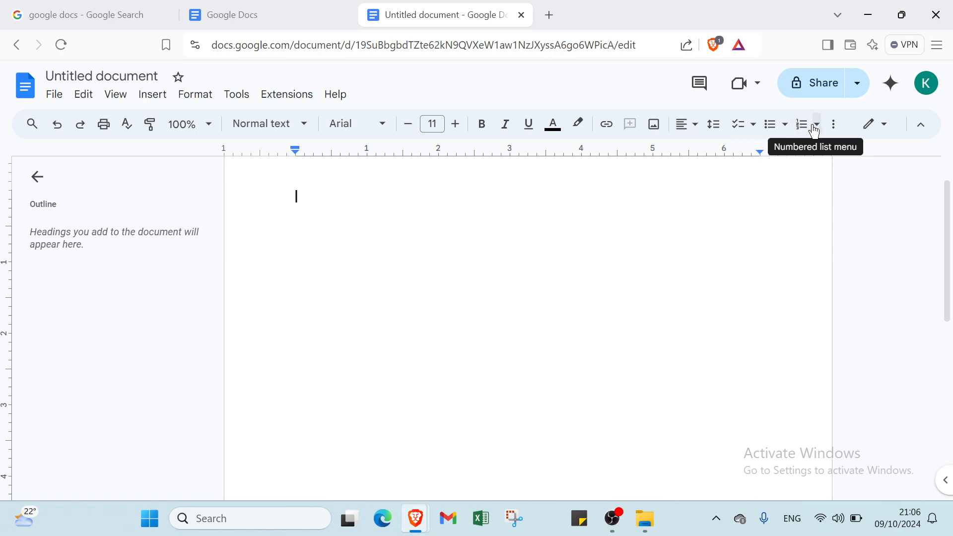
Look at the extra indent and clear-formatting options and the available editing modes, leaving the mode as it is
click(831, 130)
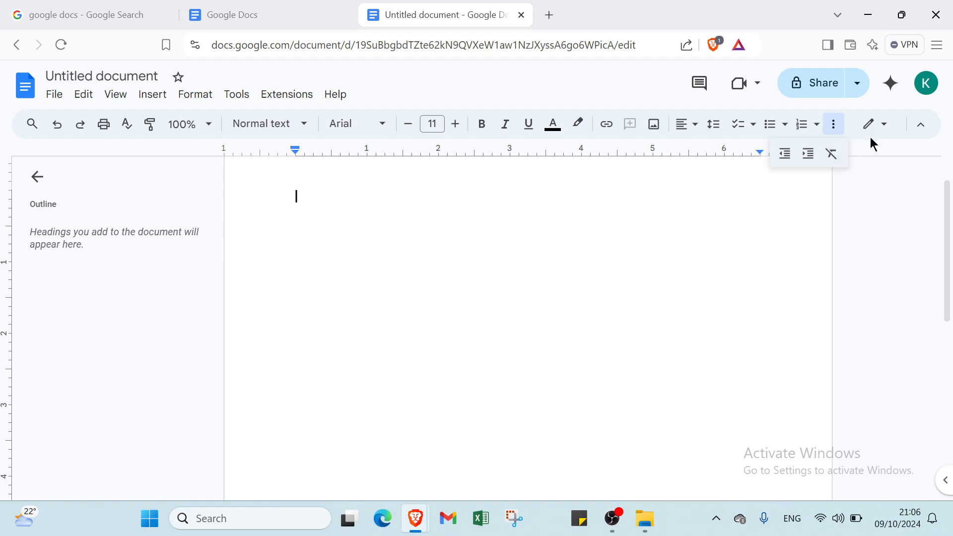
click(880, 126)
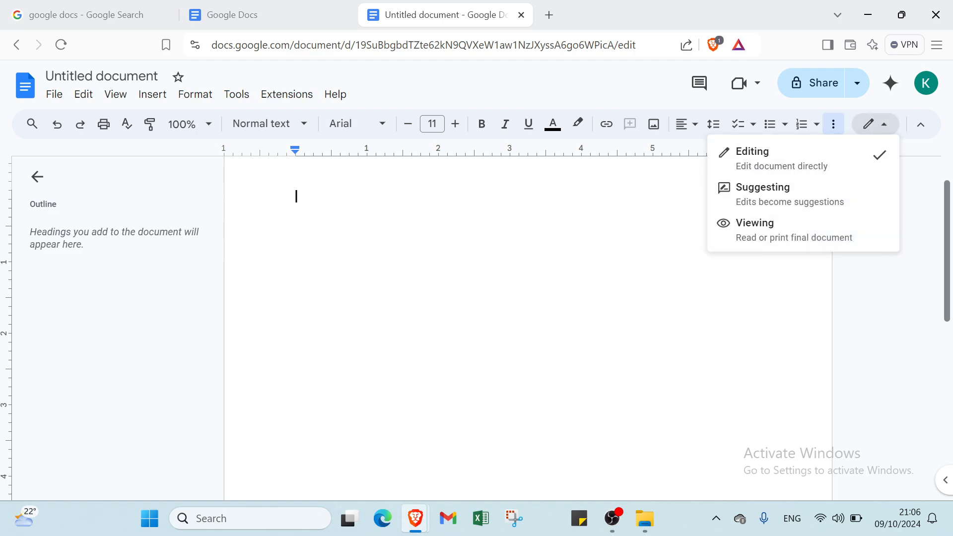
click(916, 213)
Hide the document's title and command header, and show it again
click(921, 125)
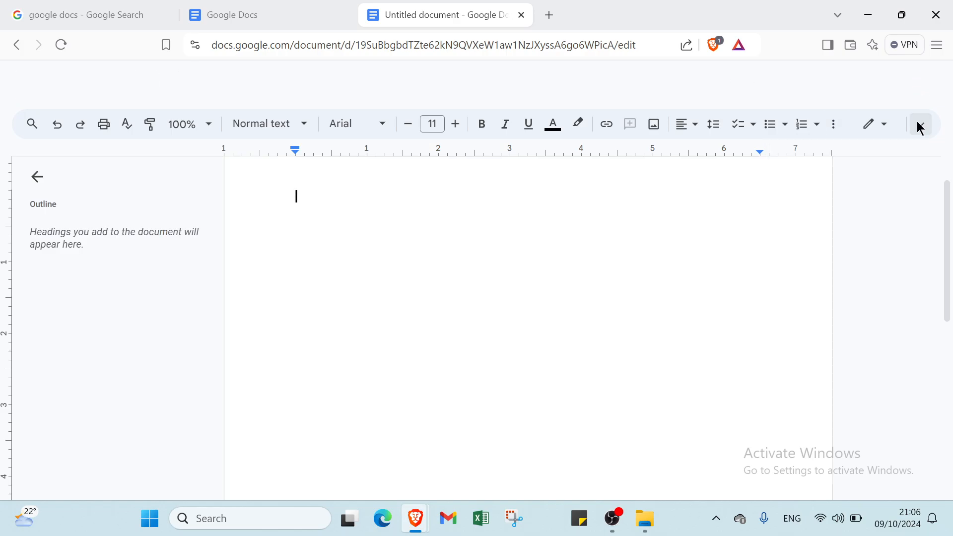
click(921, 81)
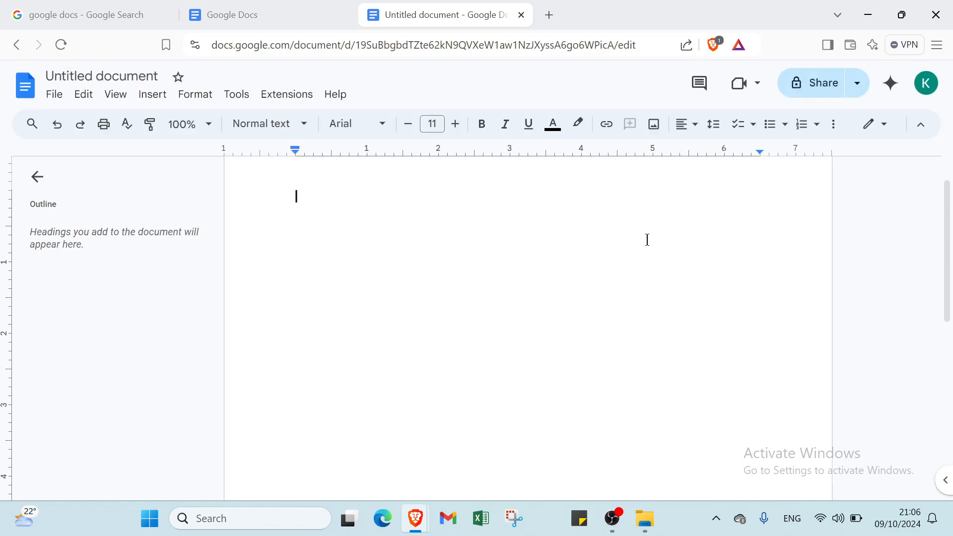
scroll(590, 237, up, 1)
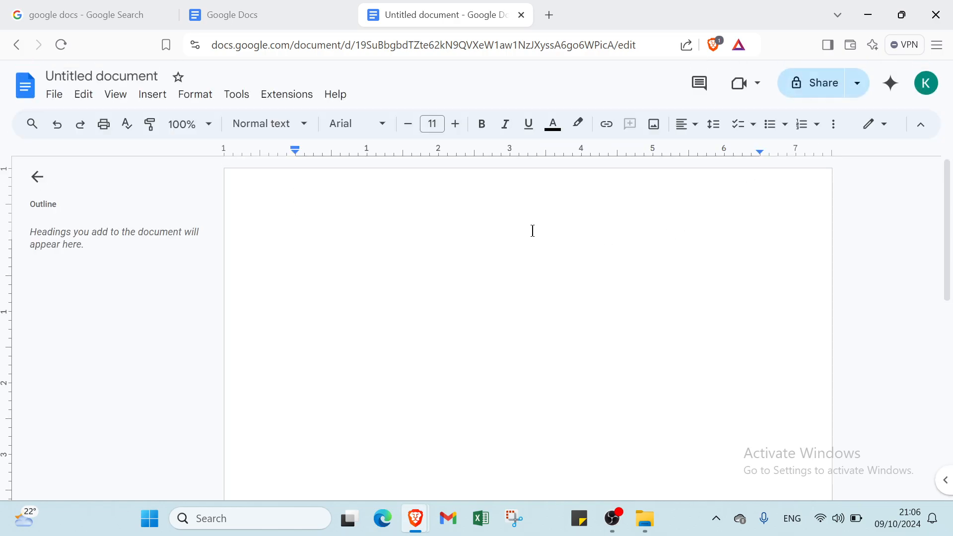
Examine the document's file, edit, insert, format, tools and help commands without choosing any
click(71, 98)
click(53, 94)
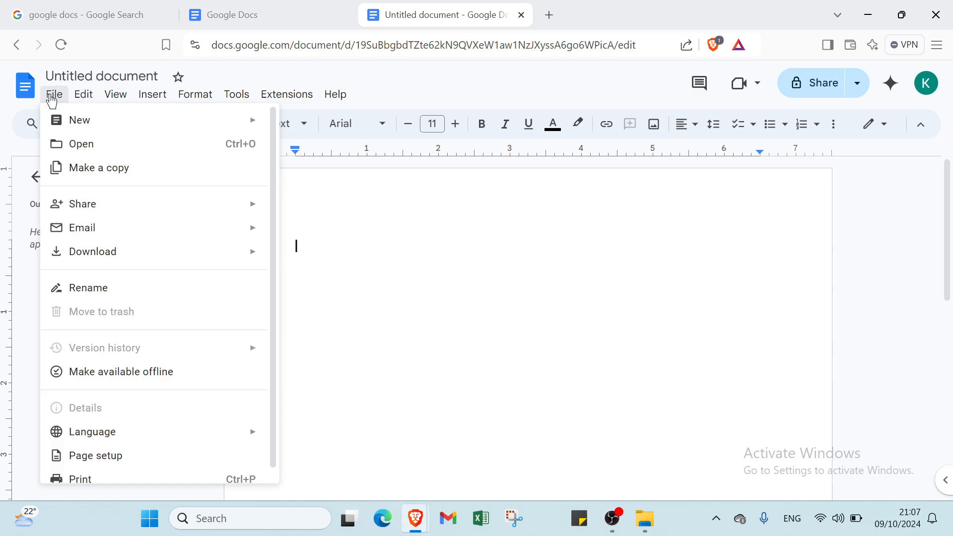
mouse_move(91, 131)
mouse_move(187, 236)
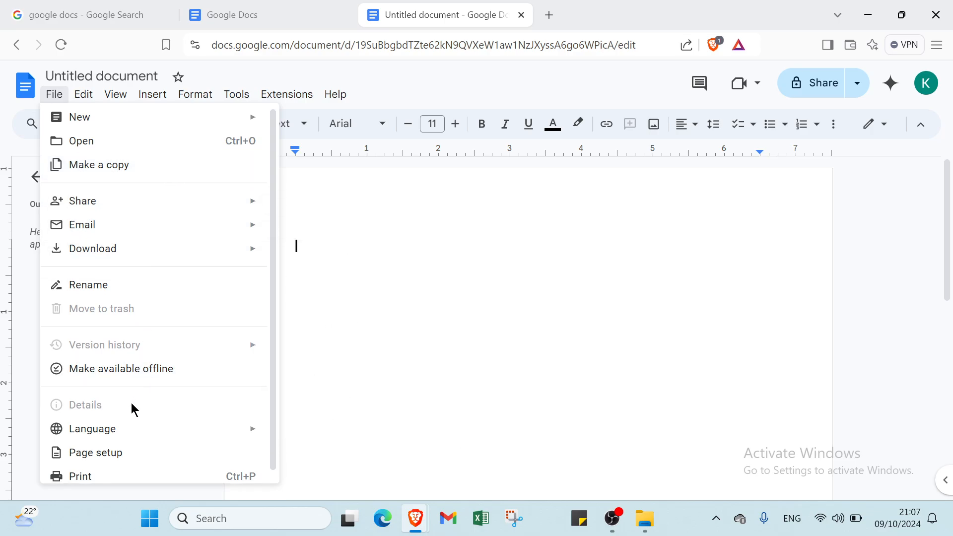
scroll(131, 403, down, 1)
mouse_move(128, 425)
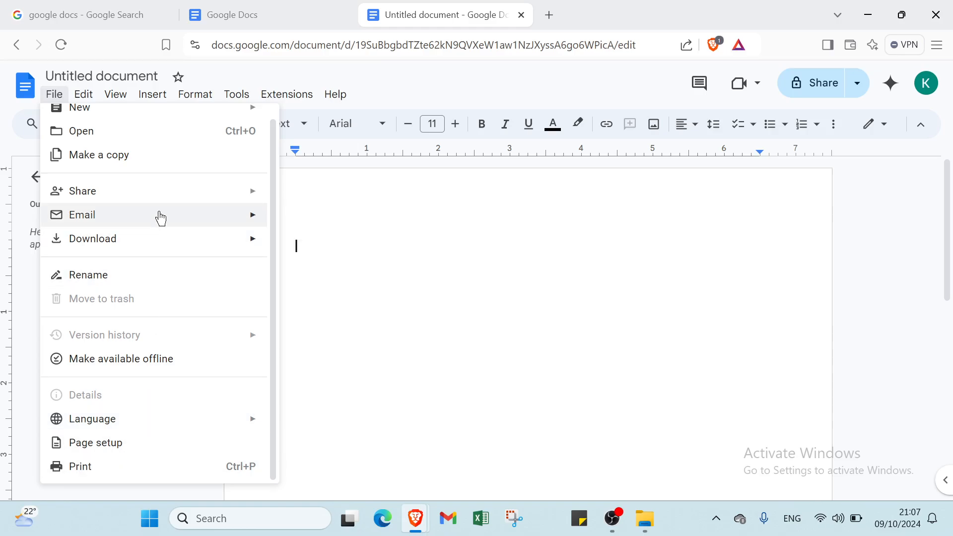
mouse_move(81, 95)
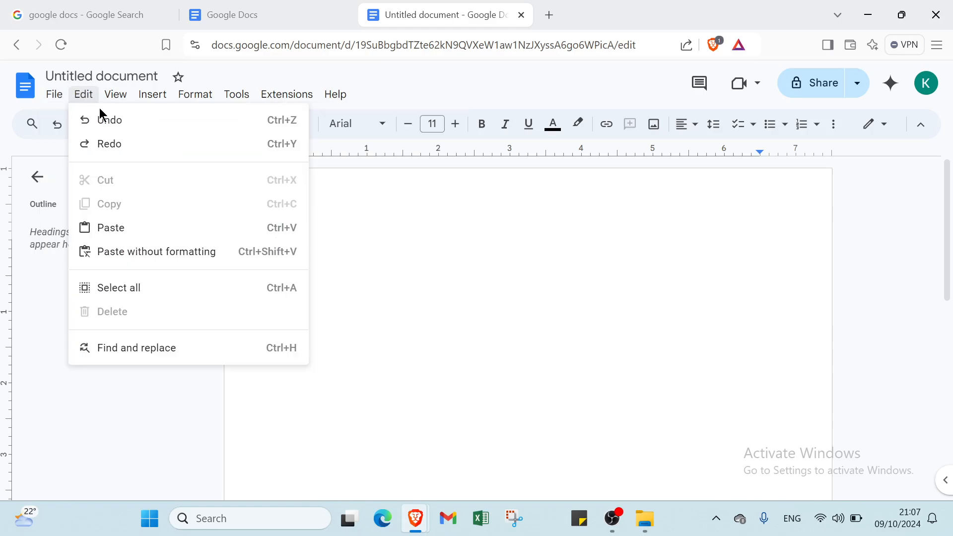
mouse_move(130, 95)
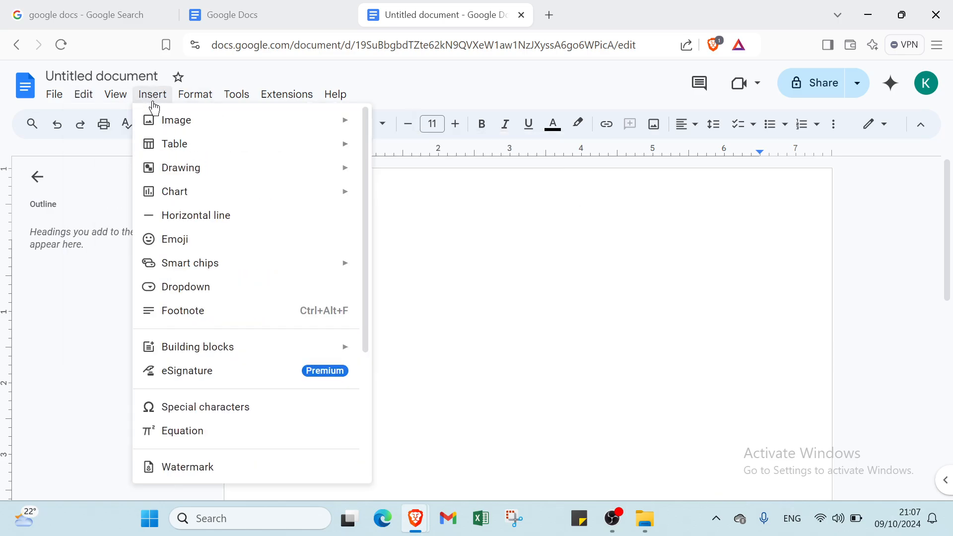
mouse_move(193, 96)
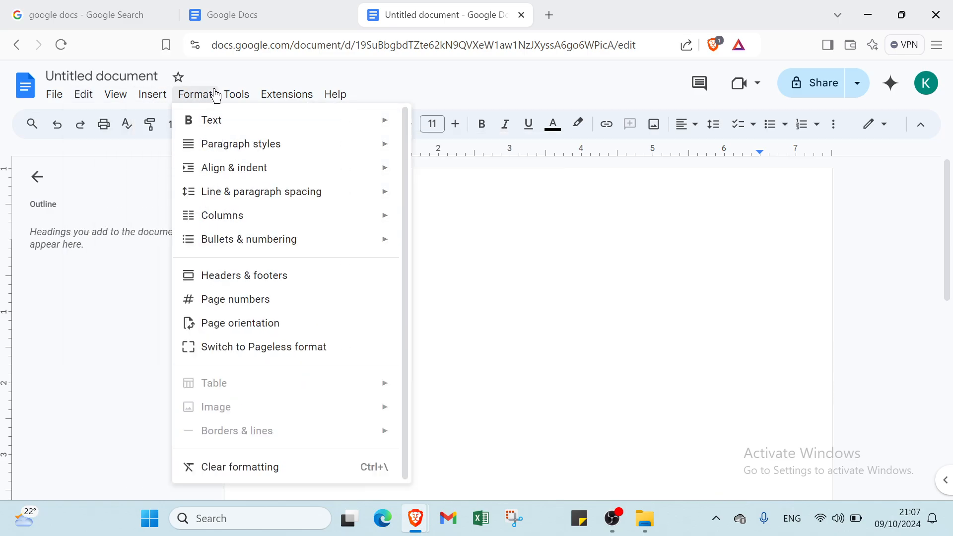
mouse_move(243, 97)
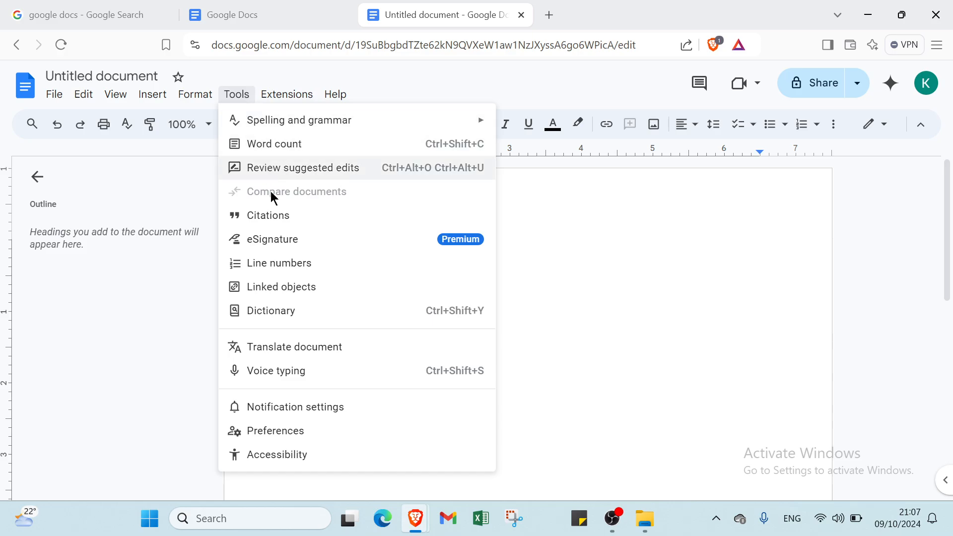
mouse_move(304, 102)
mouse_move(329, 93)
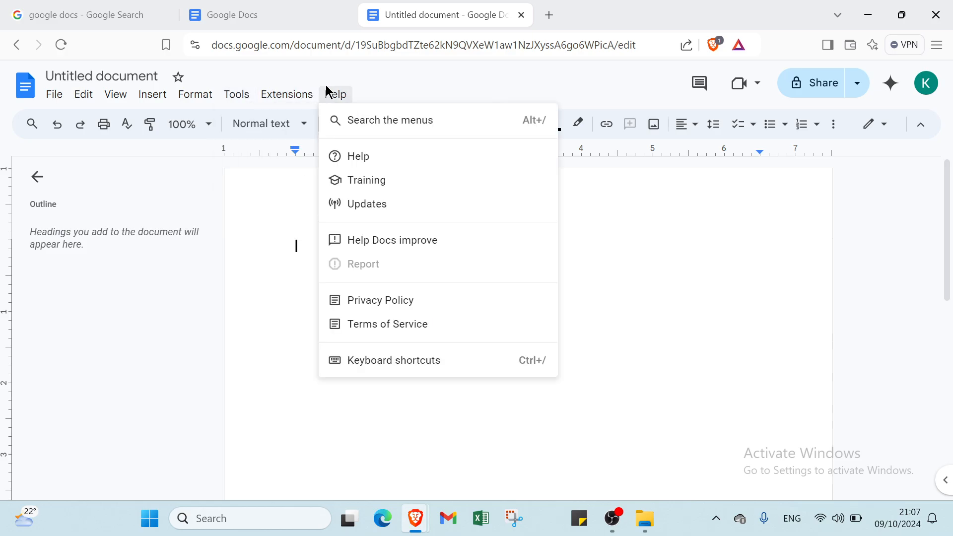
click(359, 71)
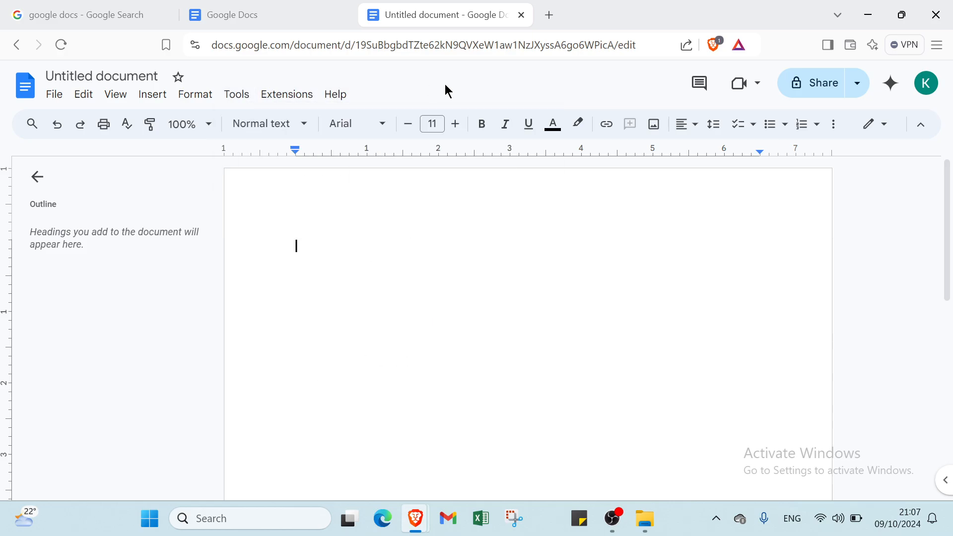
Look at the document's comments and its sharing settings, skipping the naming of the document, and close both
click(702, 81)
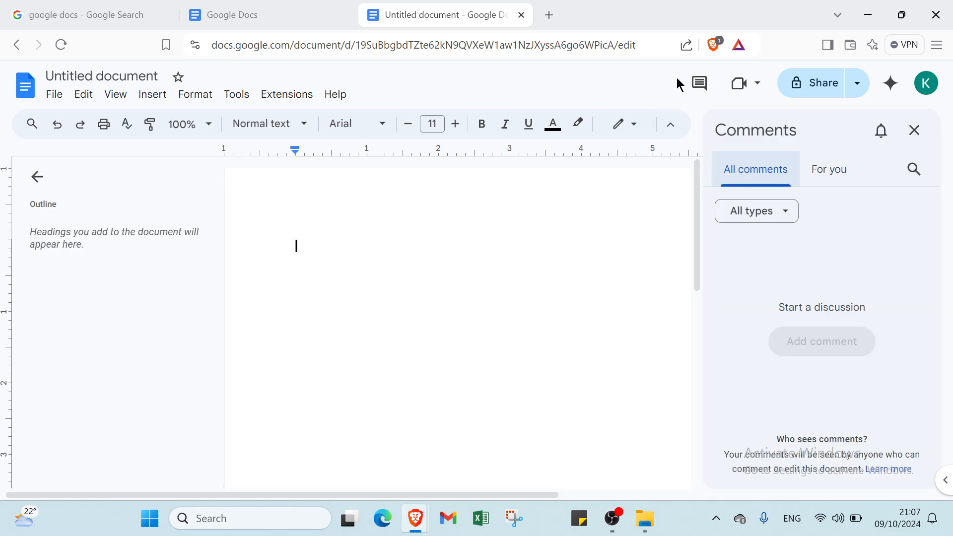
click(698, 84)
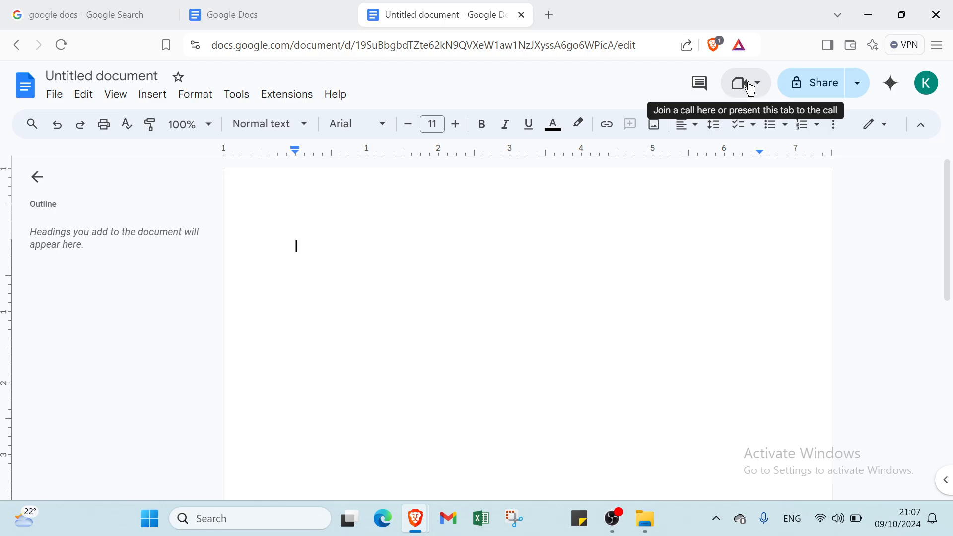
click(824, 83)
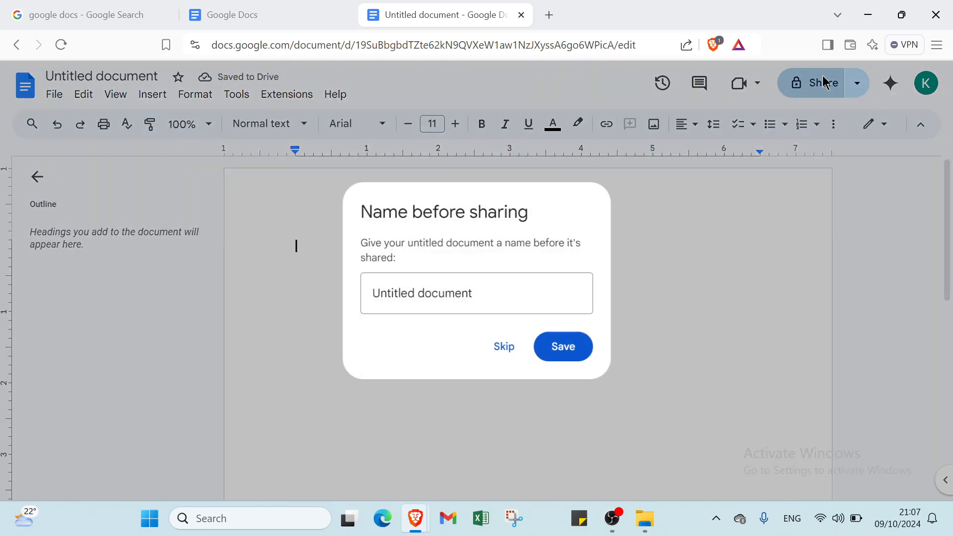
click(504, 347)
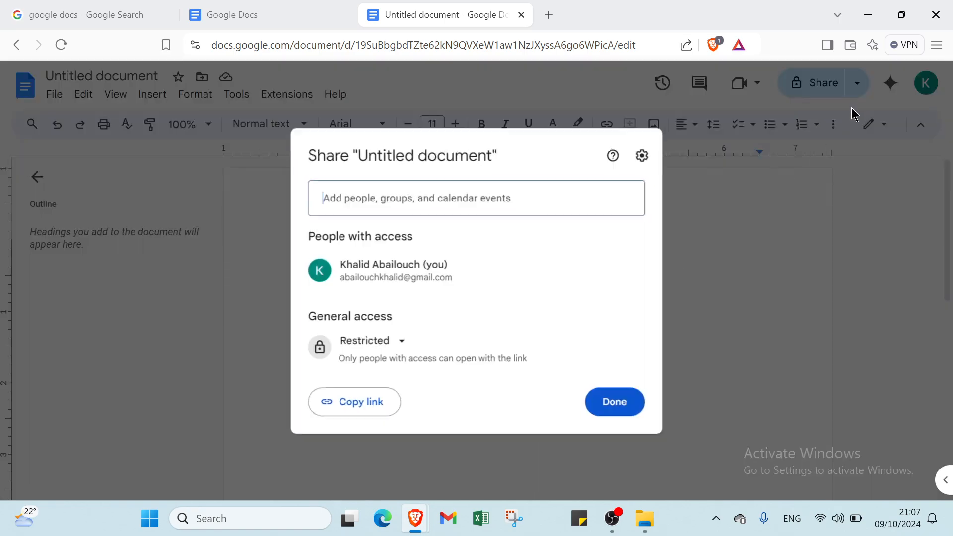
click(742, 188)
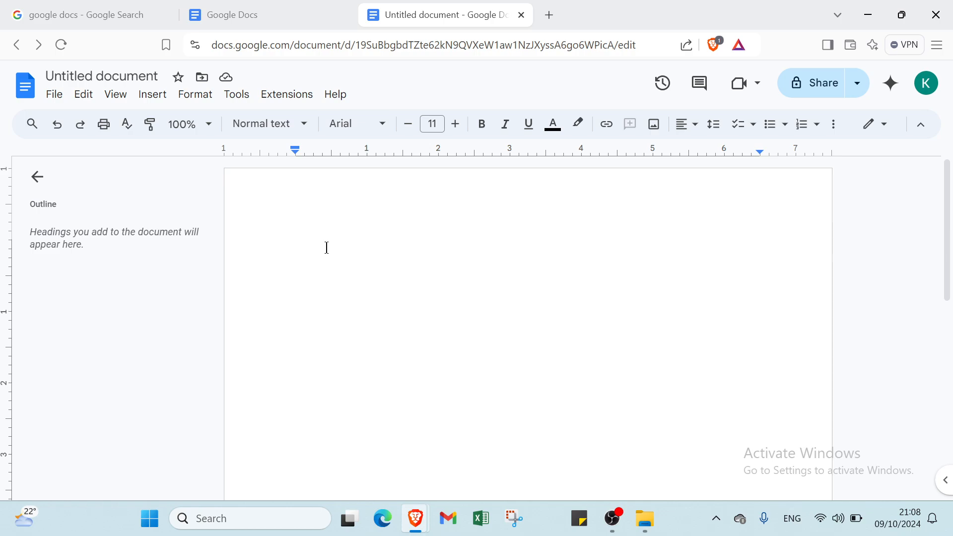
Write "Hello everyone and welcome back" as the first line of the blank document
text(hel)
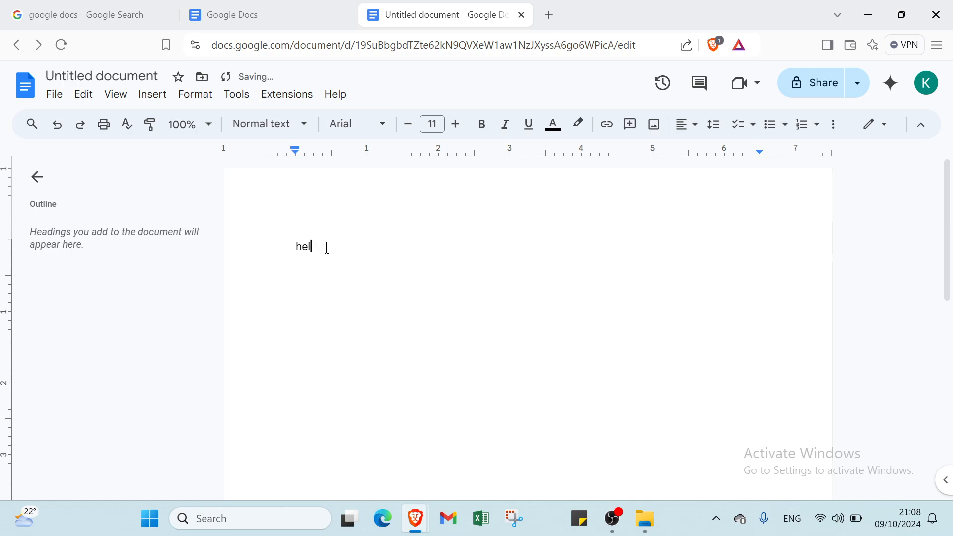
text(llo)
key(ctrl+z)
text(everyone and welcome back)
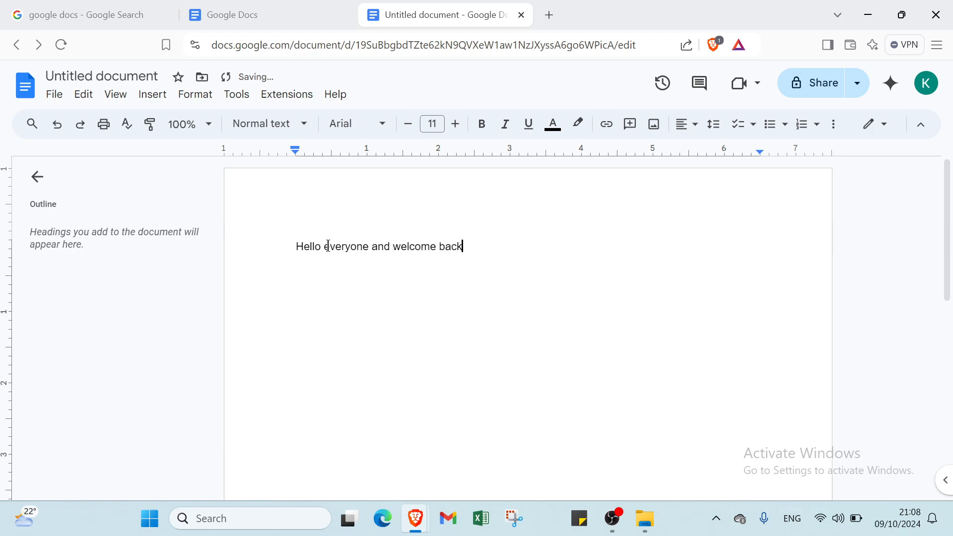
Set the page zoom to 90% and apply the Title style to the greeting line
click(215, 139)
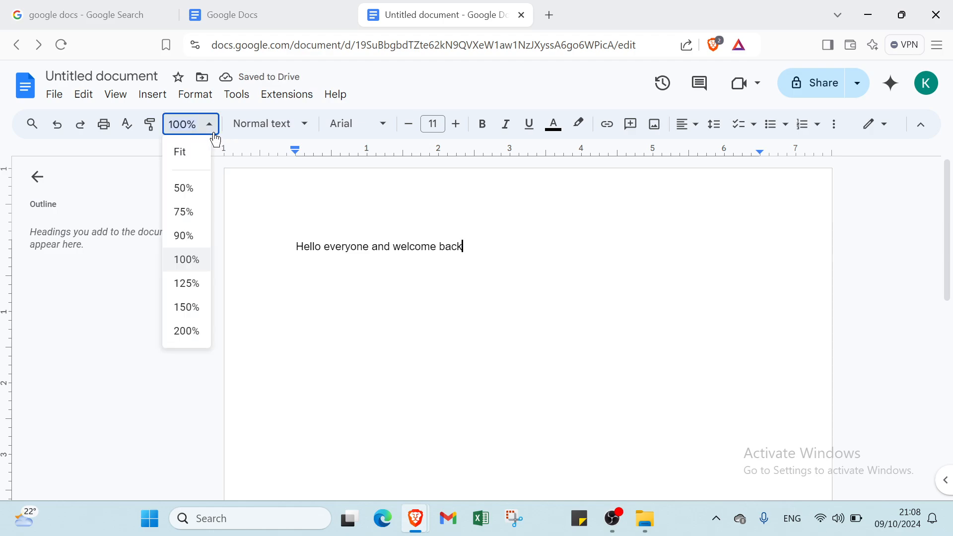
click(198, 237)
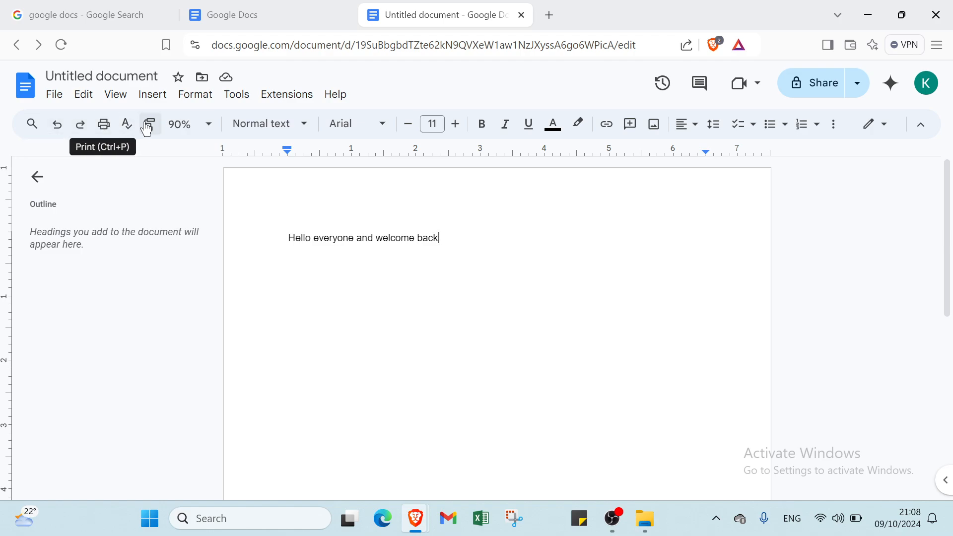
click(284, 124)
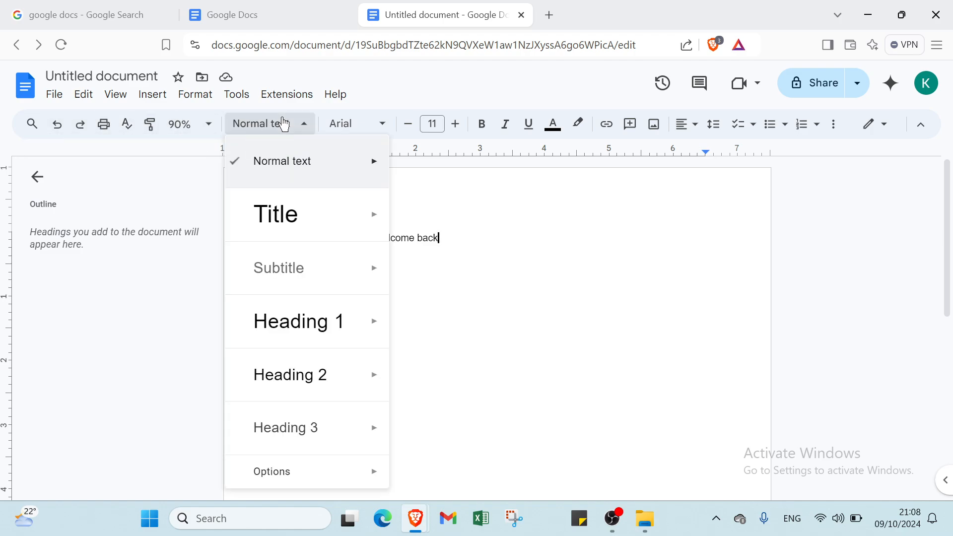
click(297, 208)
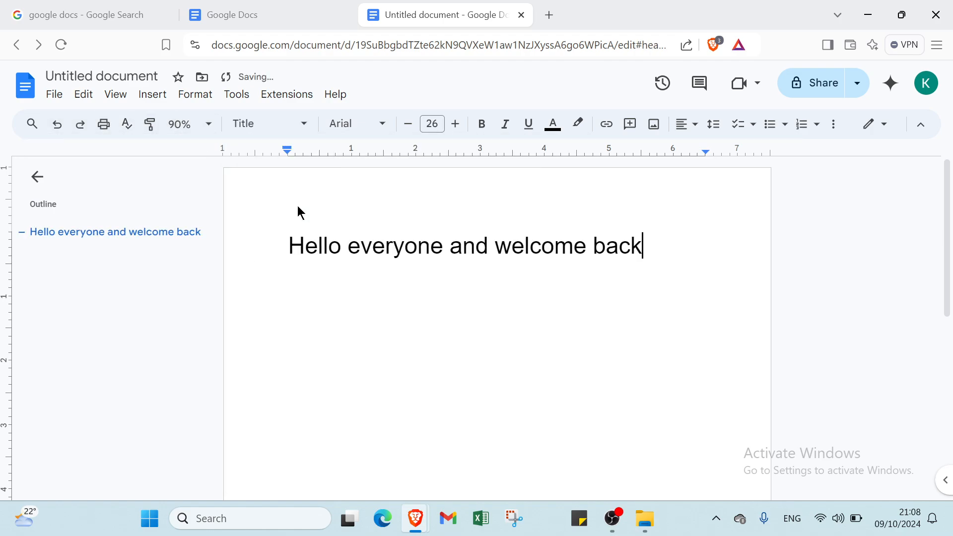
Try Georgia at size 60 at the end of the greeting line with a test letter "t", and delete the letter
click(356, 125)
mouse_move(411, 261)
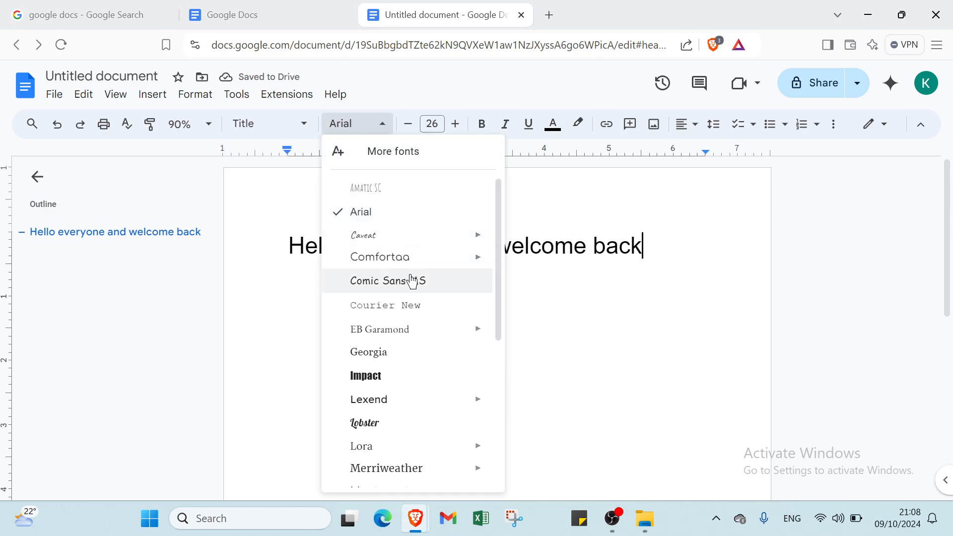
click(392, 352)
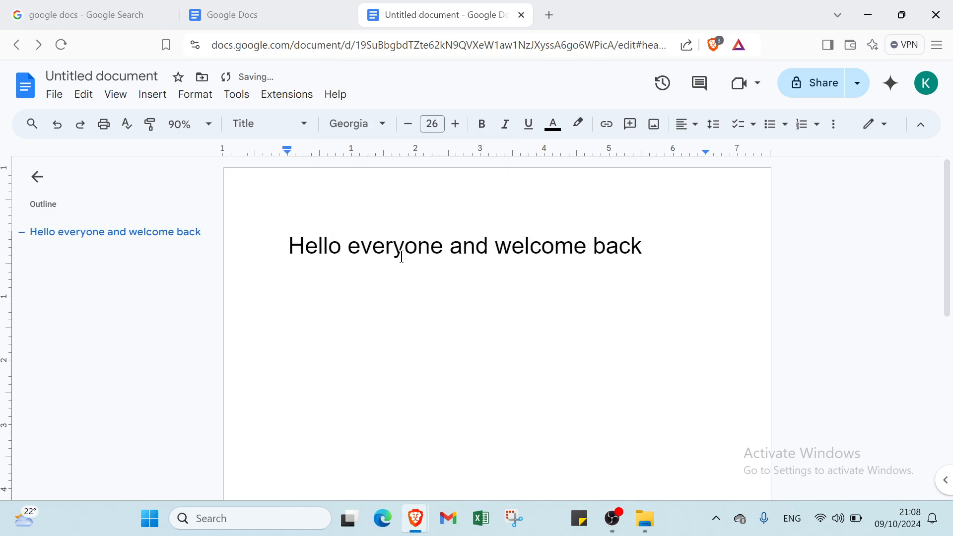
click(440, 124)
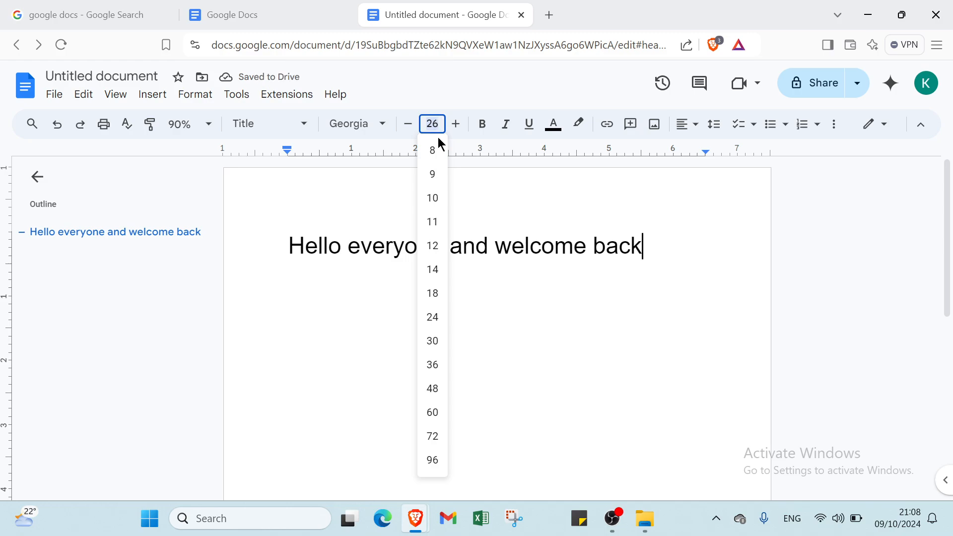
click(432, 412)
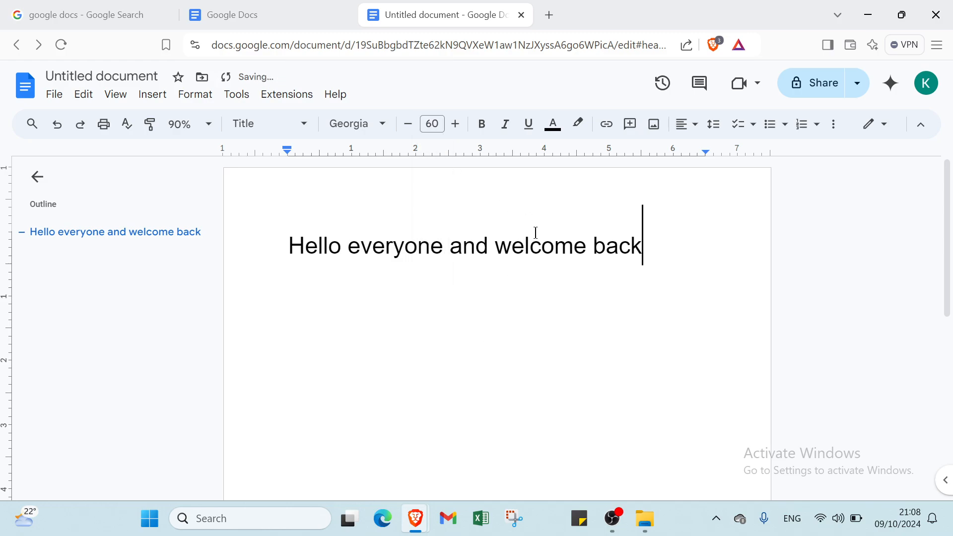
text(t)
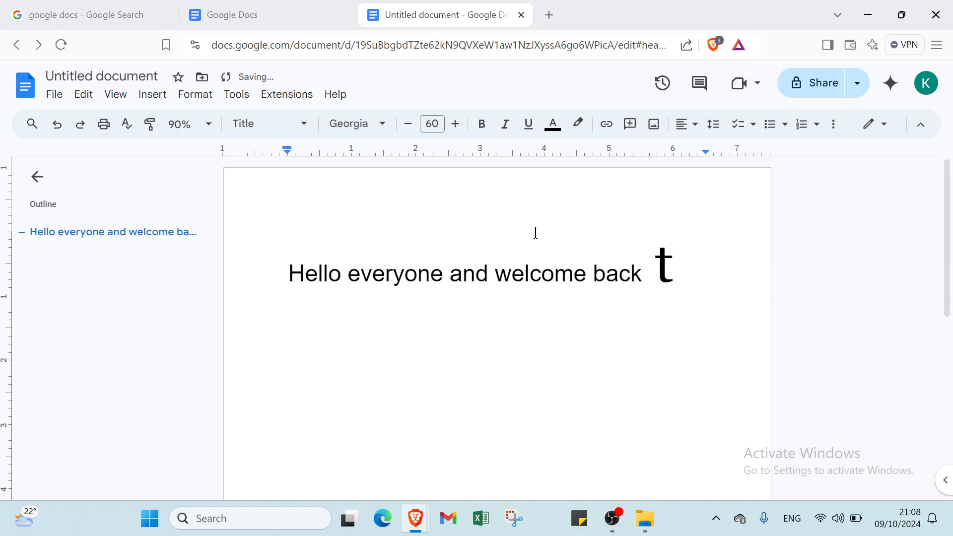
key(BackSpace)
Insert a new line above the greeting and write "Google docs" on it
click(362, 220)
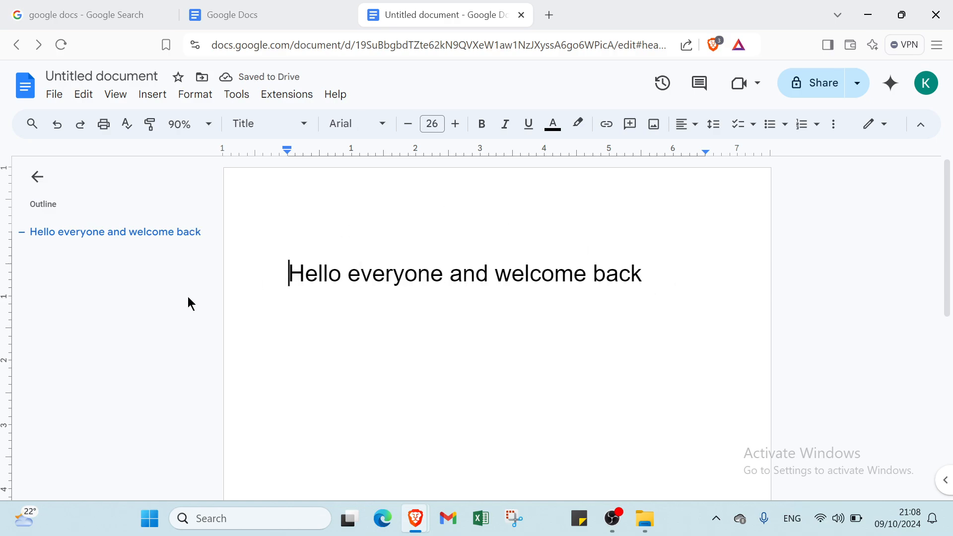
key(Return)
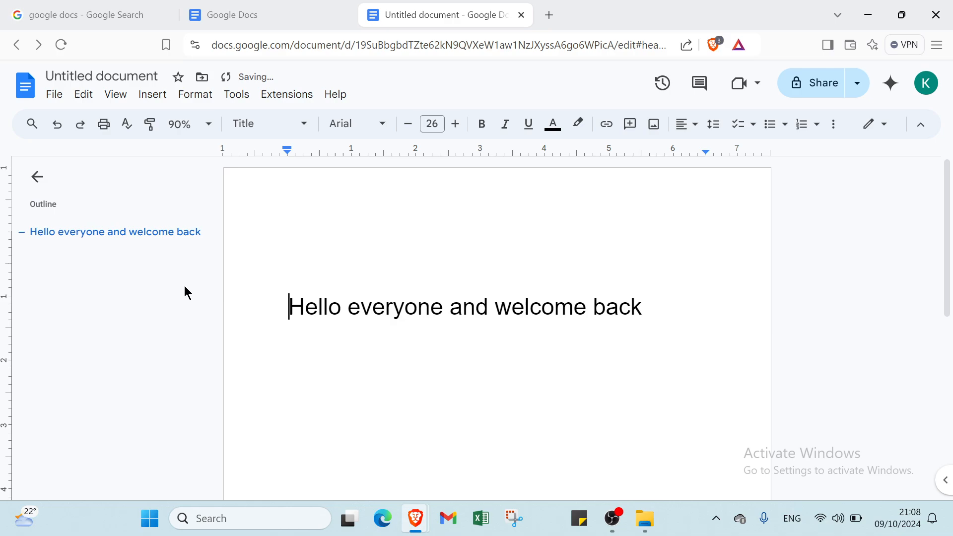
click(346, 241)
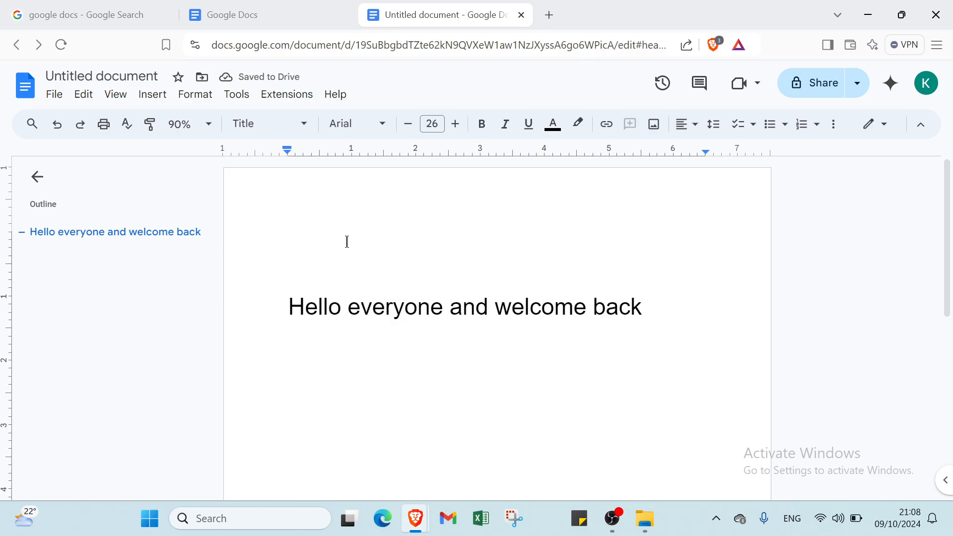
text(goog)
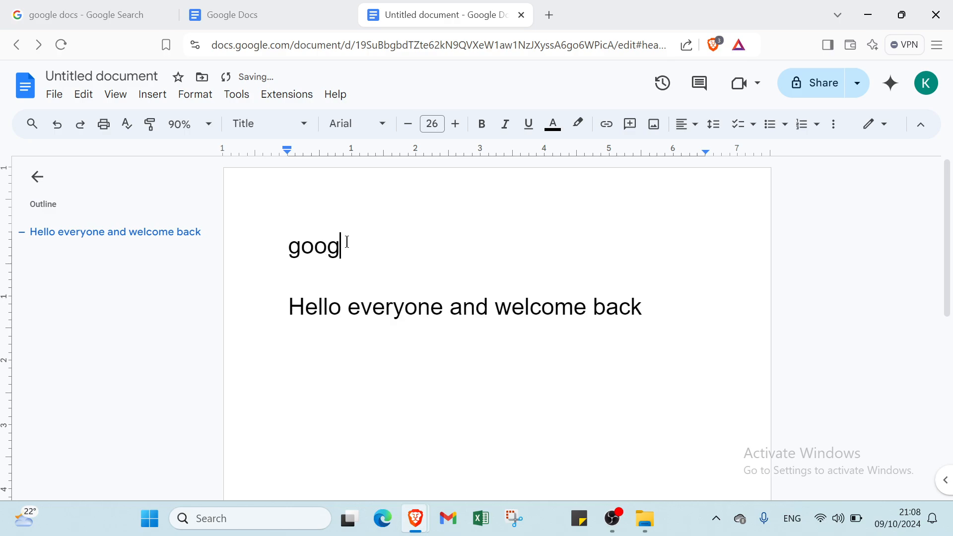
text(le docs)
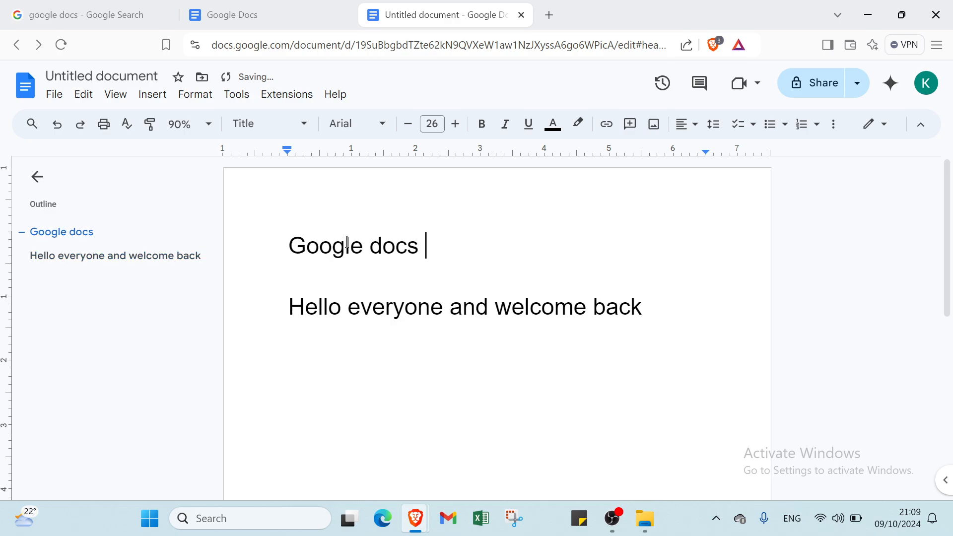
Add "fff" in bold, "ffff" in bold italic and "ffffff" in bold underlined italic after "Google docs"
click(483, 125)
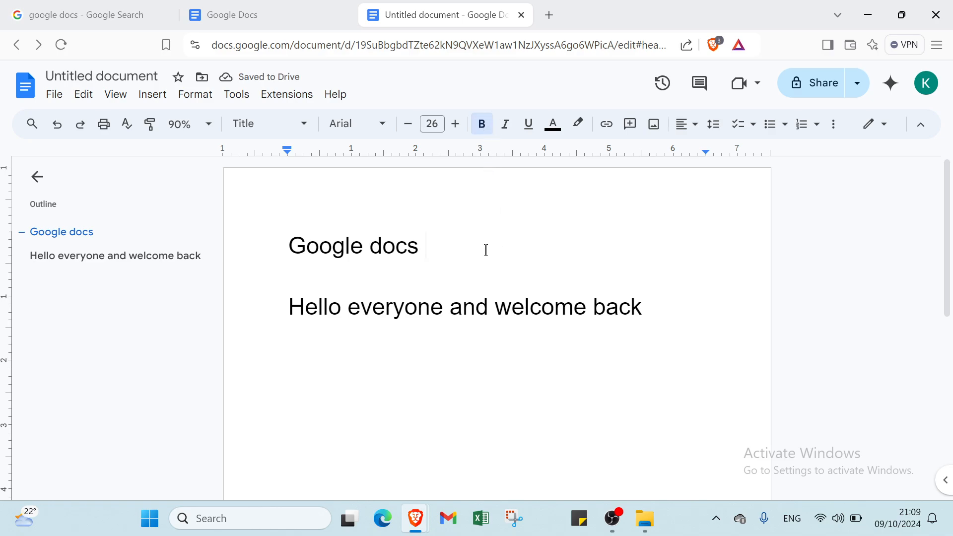
text(fff)
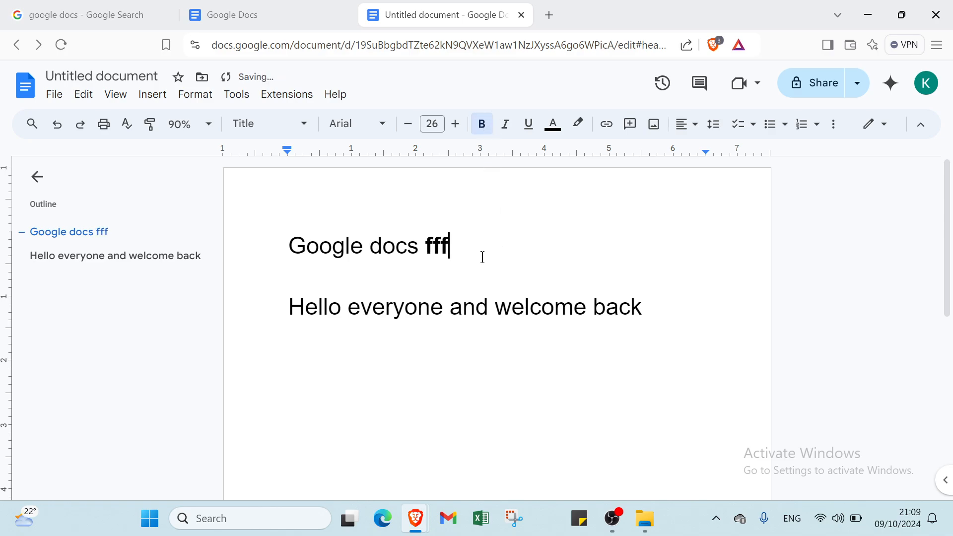
click(505, 125)
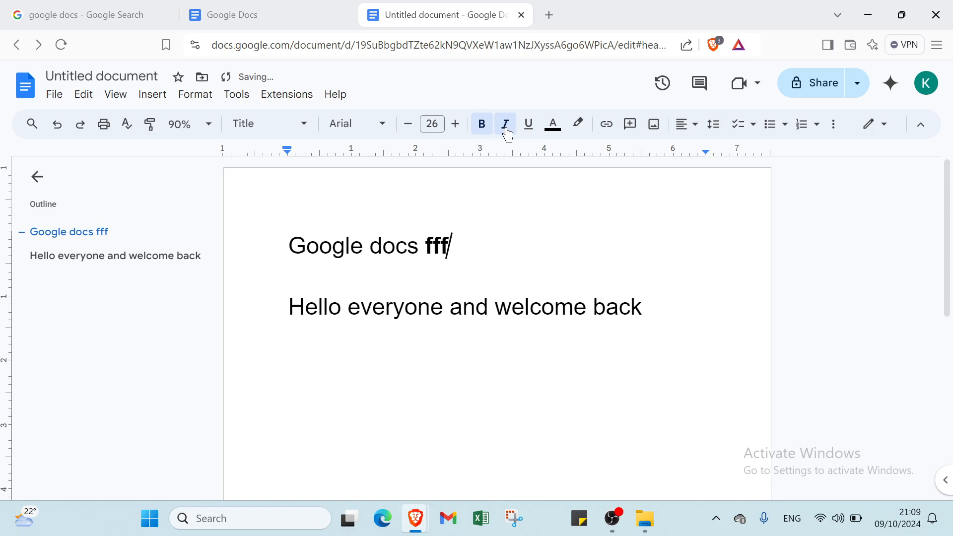
text(ffff)
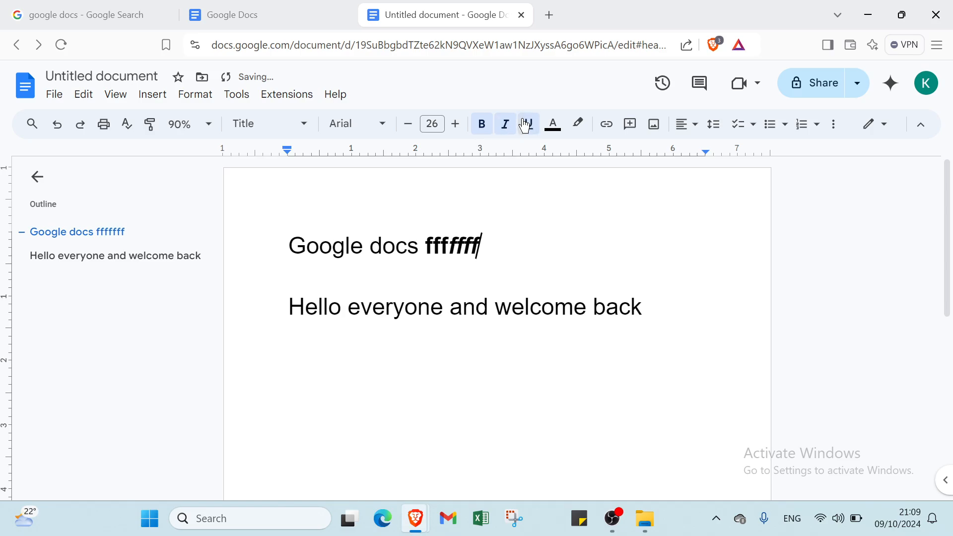
click(525, 125)
text(ffffffffff)
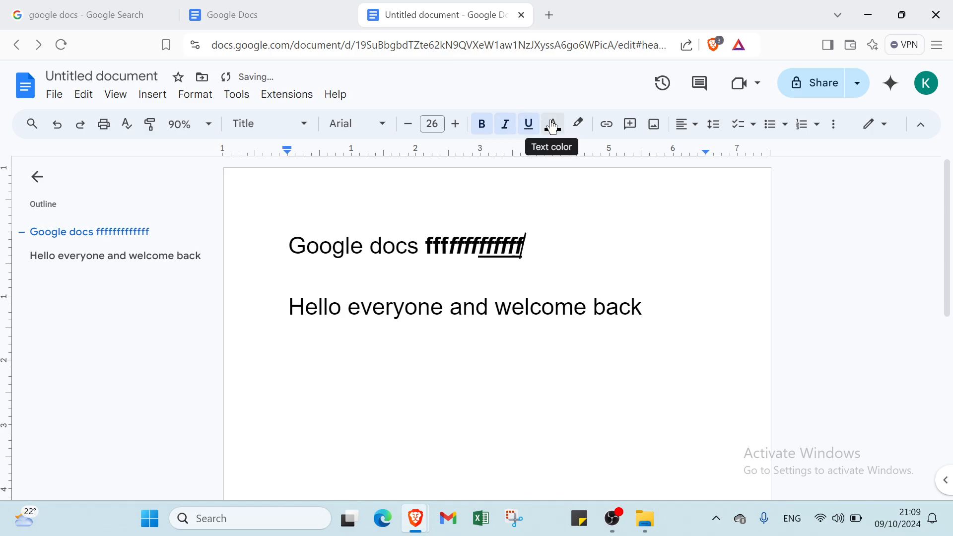
Add "fffff" in red at the end of the first line, and view the highlight colours without choosing one
click(552, 125)
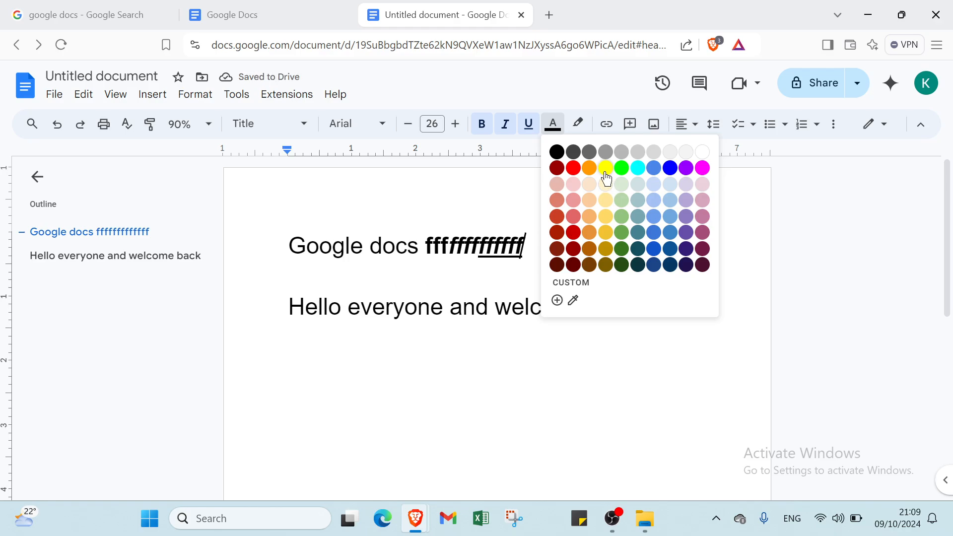
click(572, 167)
text(fffff)
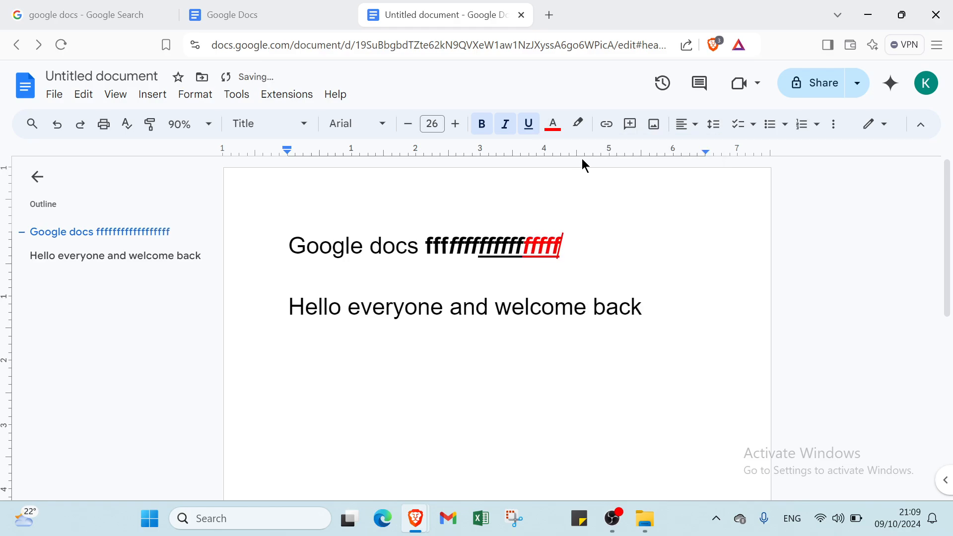
click(581, 124)
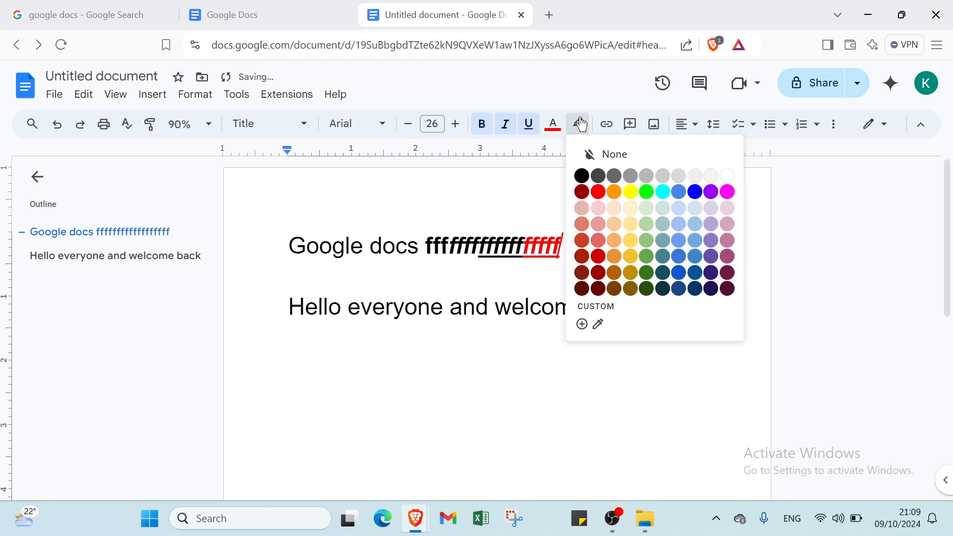
click(582, 124)
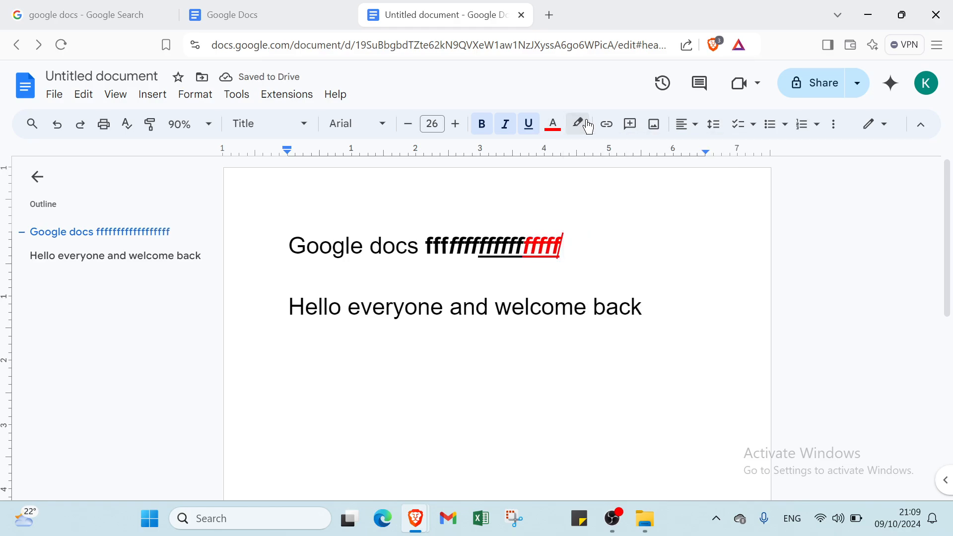
Add the comment "ffff" to the run of f letters, and look at the image insertion sources without choosing one
click(640, 129)
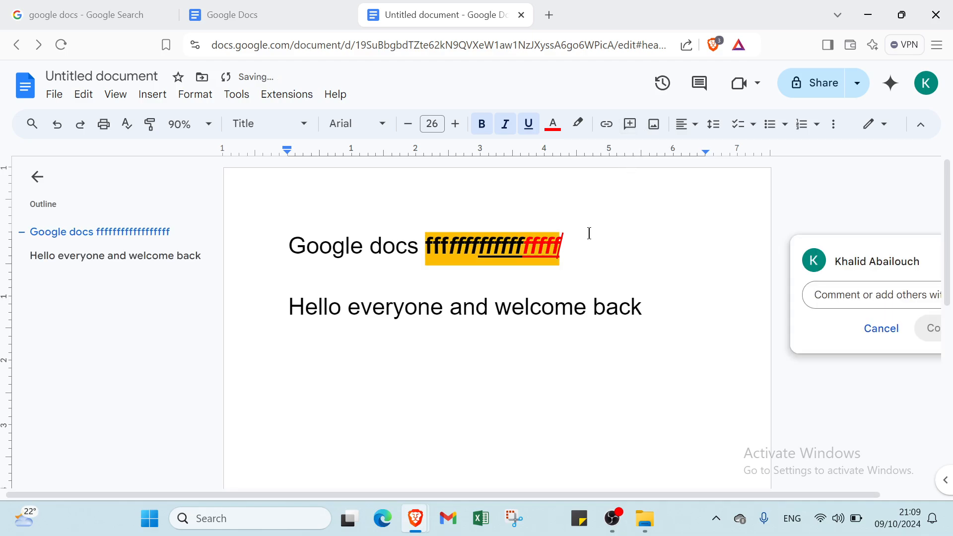
text(ffff)
click(920, 328)
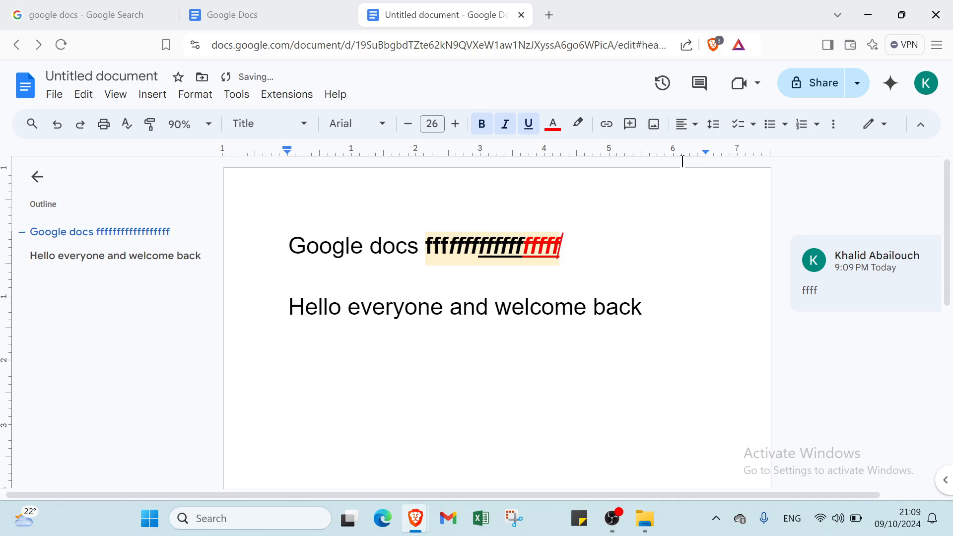
click(652, 131)
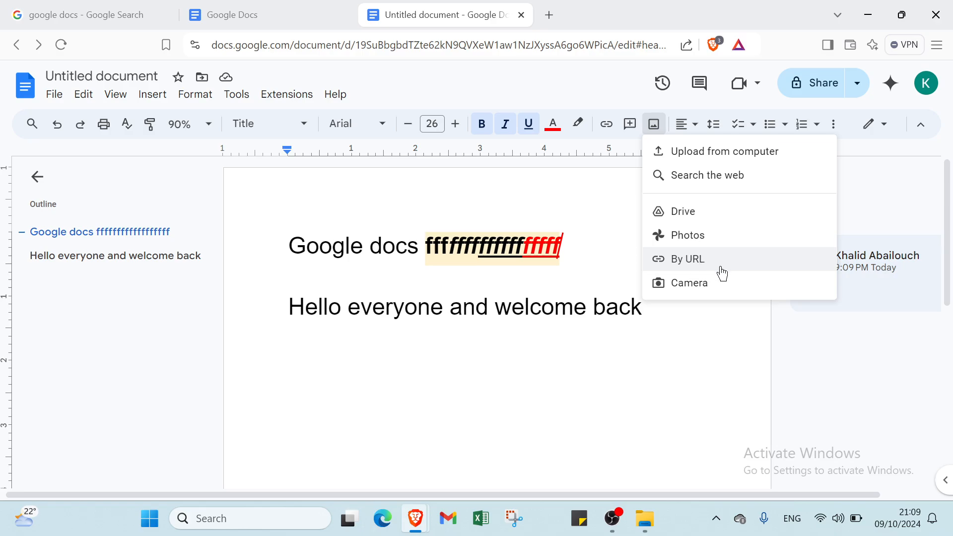
click(625, 220)
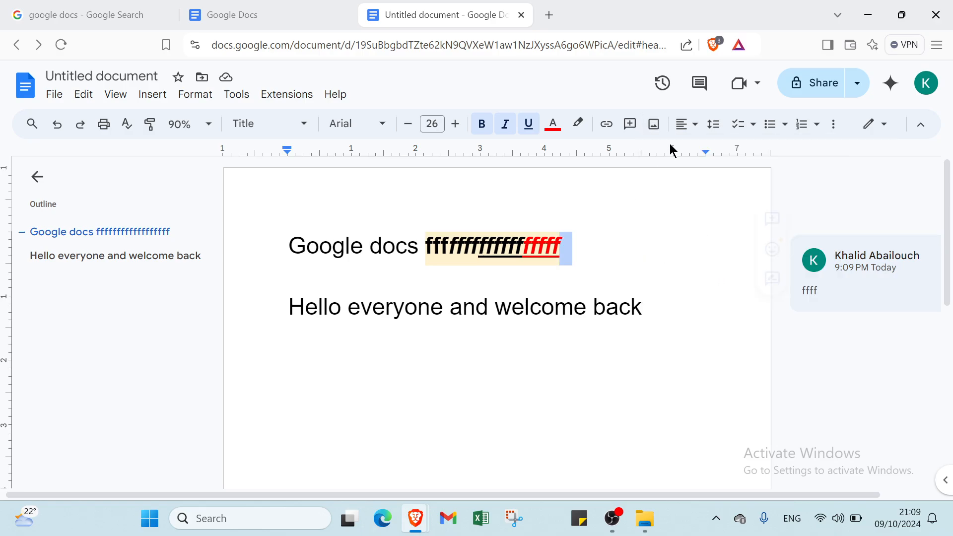
Try right alignment on the "Google docs" line, and center the line instead
click(687, 124)
click(722, 150)
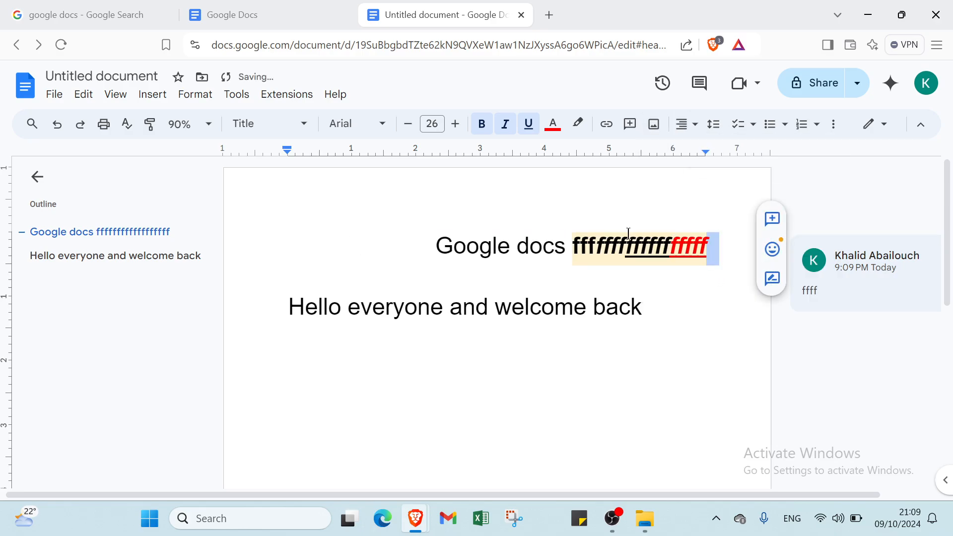
click(687, 124)
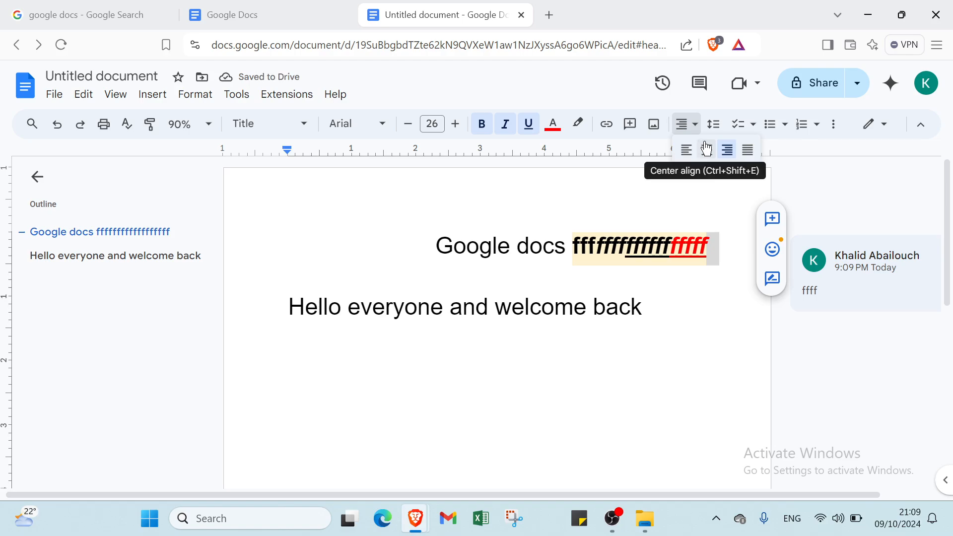
click(705, 149)
Set the "Google docs" line to double line spacing, and look at the custom spacing options without changing them
click(713, 123)
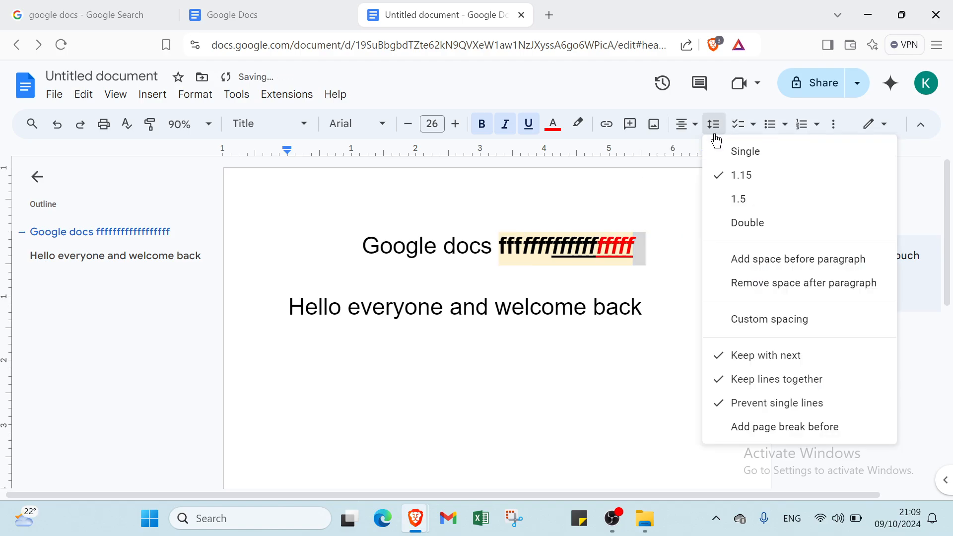
click(754, 221)
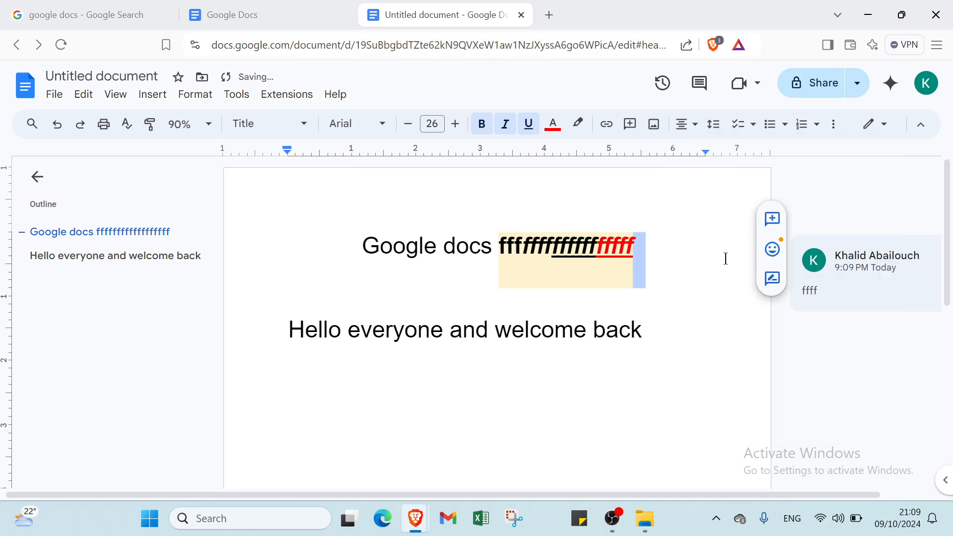
click(713, 124)
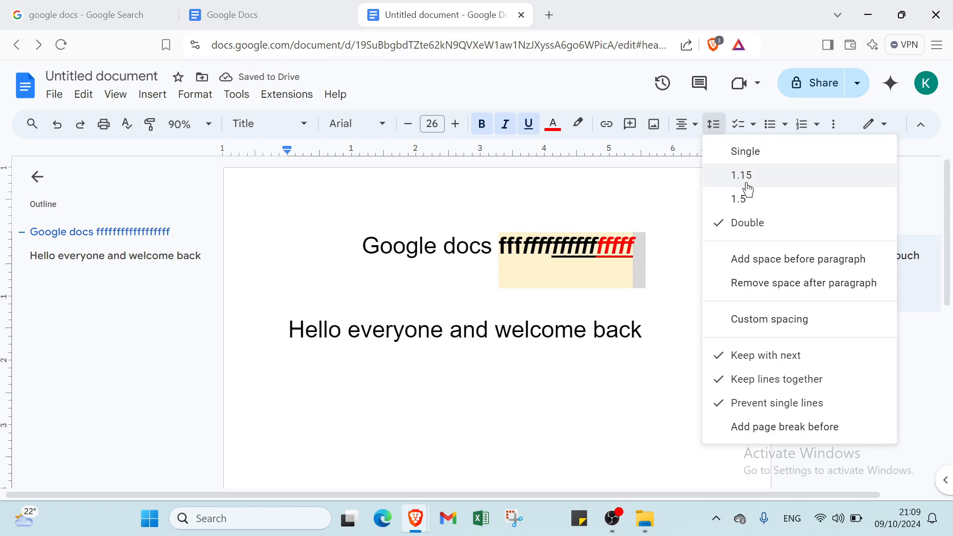
click(770, 319)
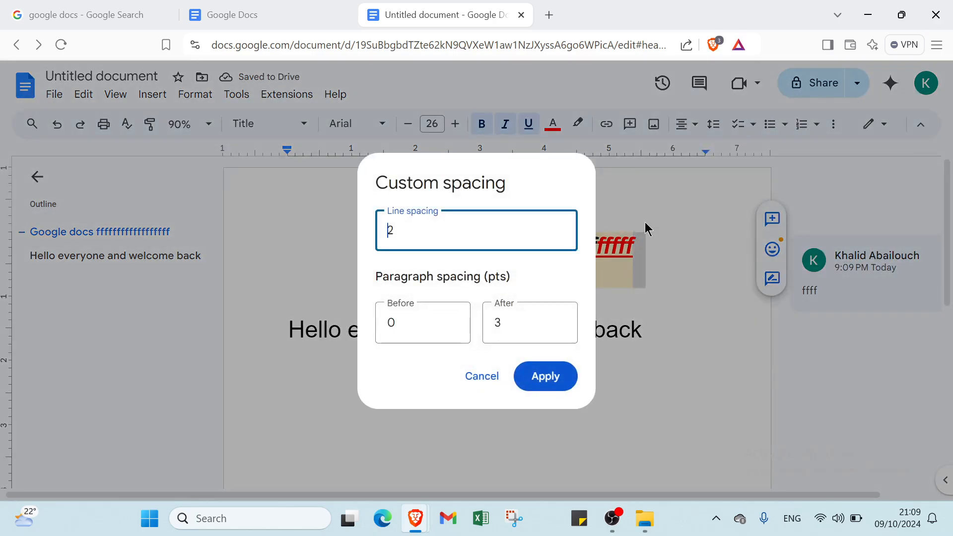
click(619, 238)
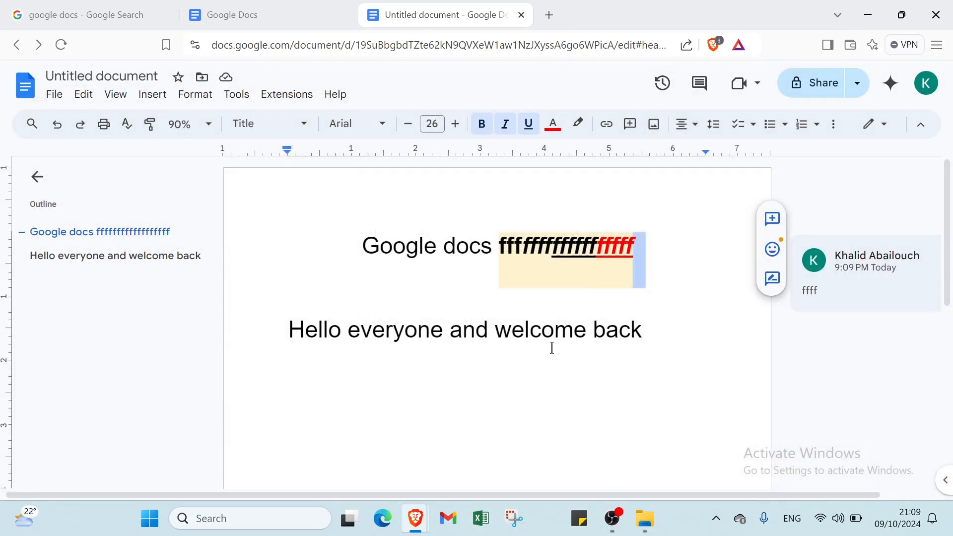
Turn the "Google docs" line into a checklist item and try its checkbox
click(739, 124)
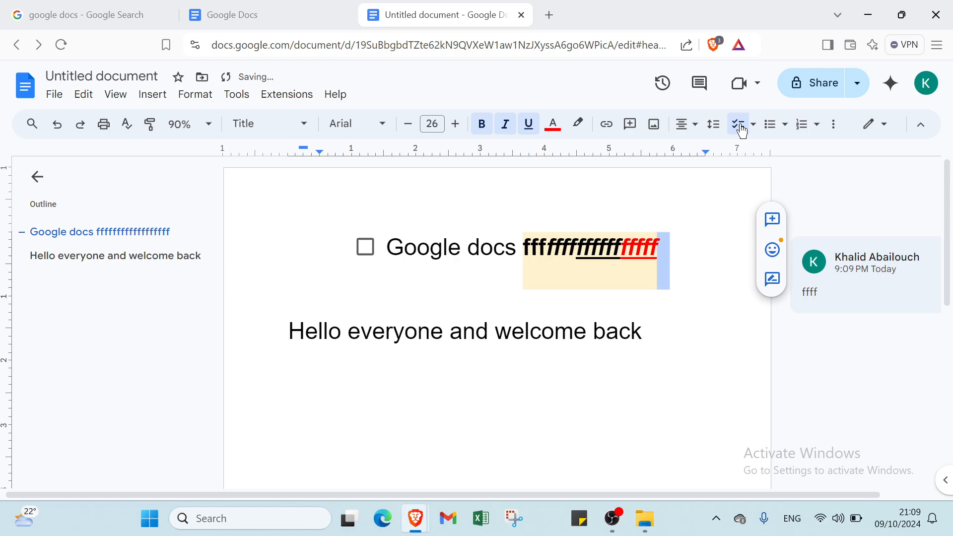
click(367, 248)
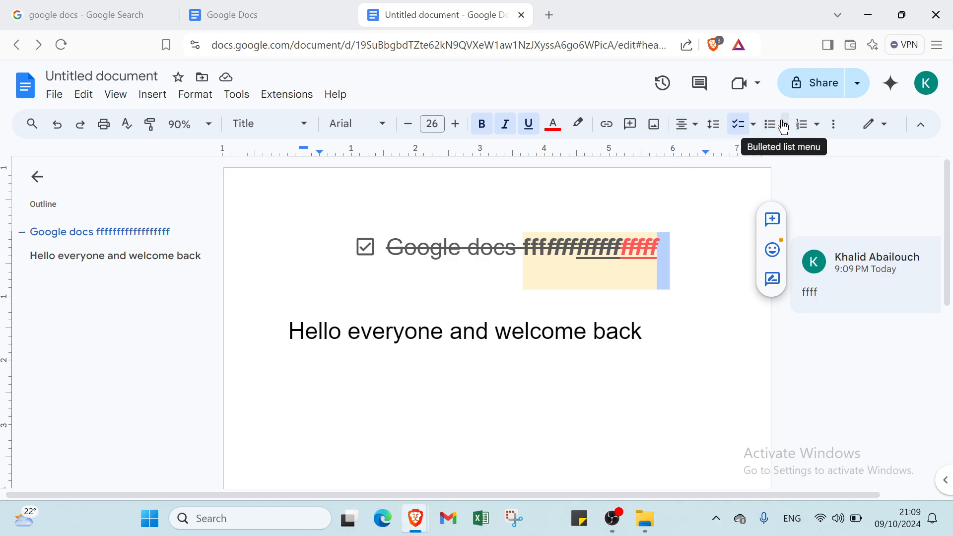
click(368, 249)
Delete the whole "Google docs" checklist line
drag(355, 249, 684, 241)
key(BackSpace)
Make "Hello everyone and welcome back" the first item of a numbered list and add an empty second item
click(686, 240)
double_click(686, 239)
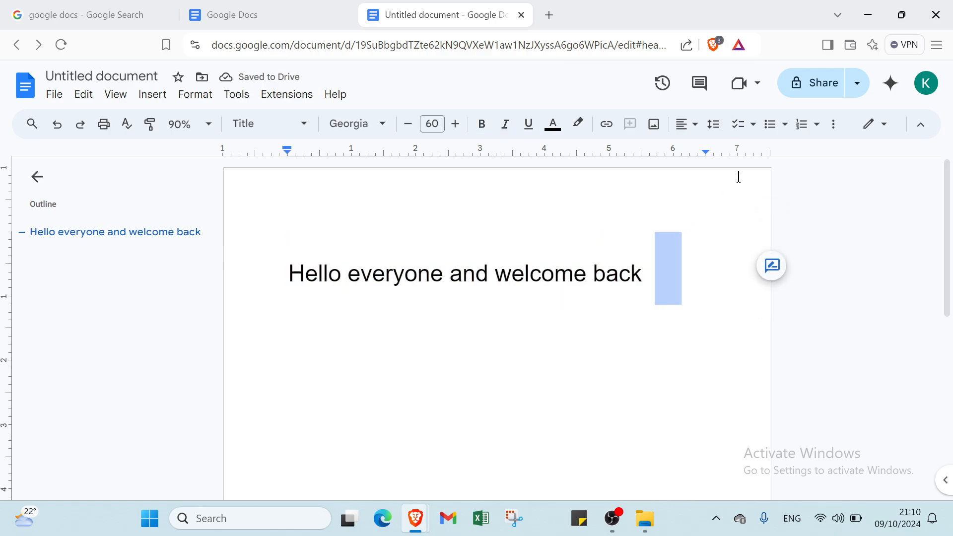
click(798, 125)
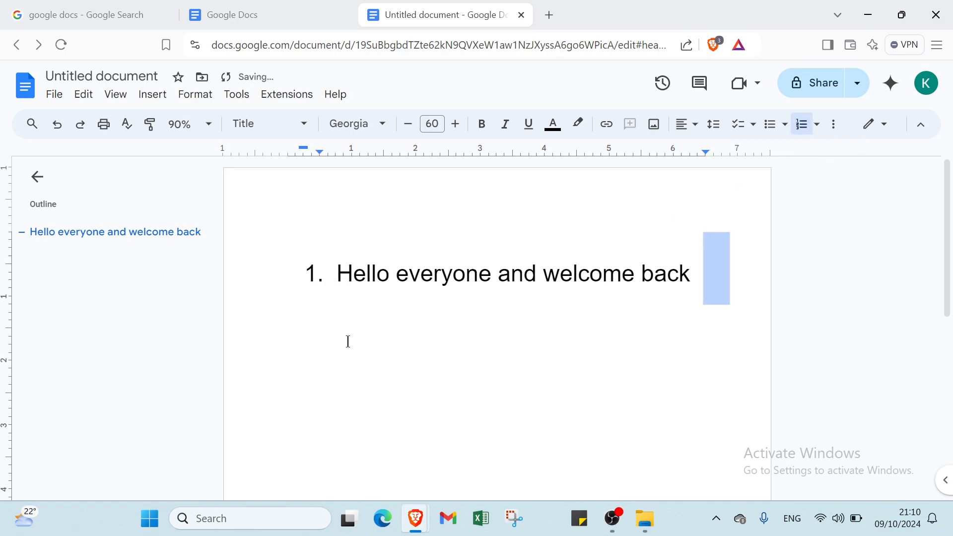
click(697, 265)
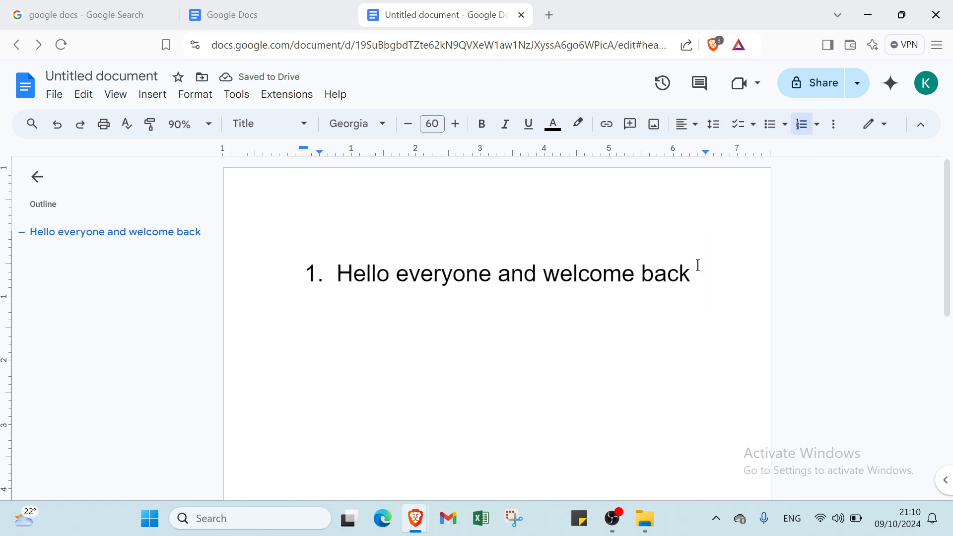
key(Return)
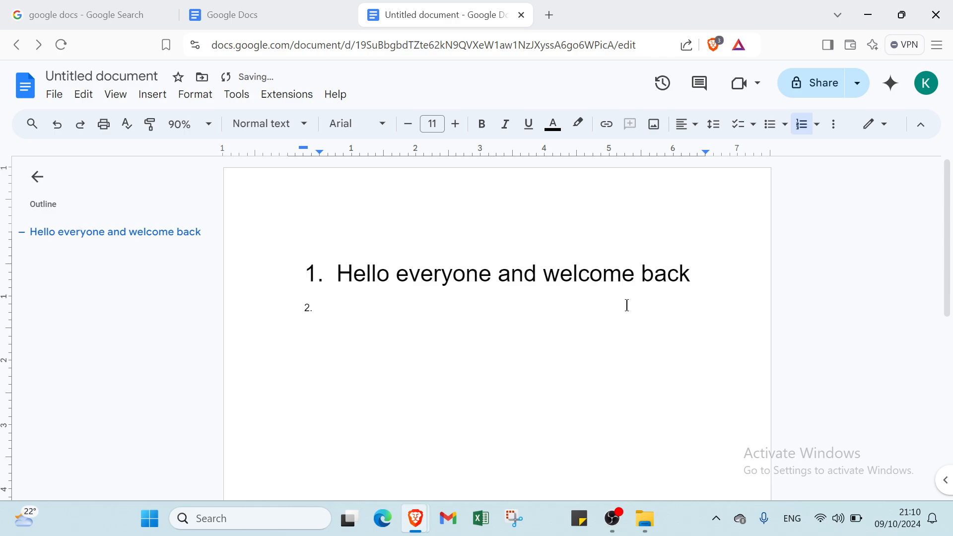
Increase the indent of the empty second list item by one level
click(828, 127)
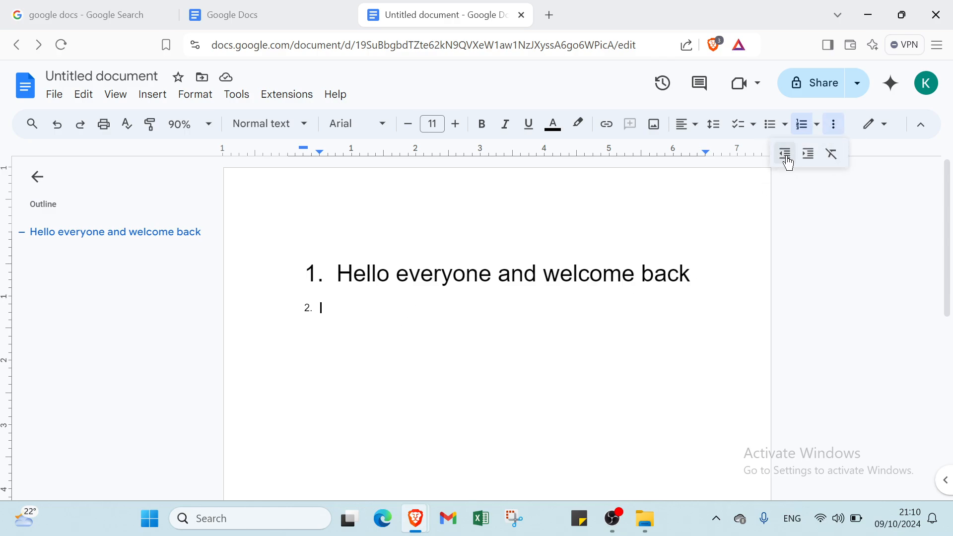
click(809, 157)
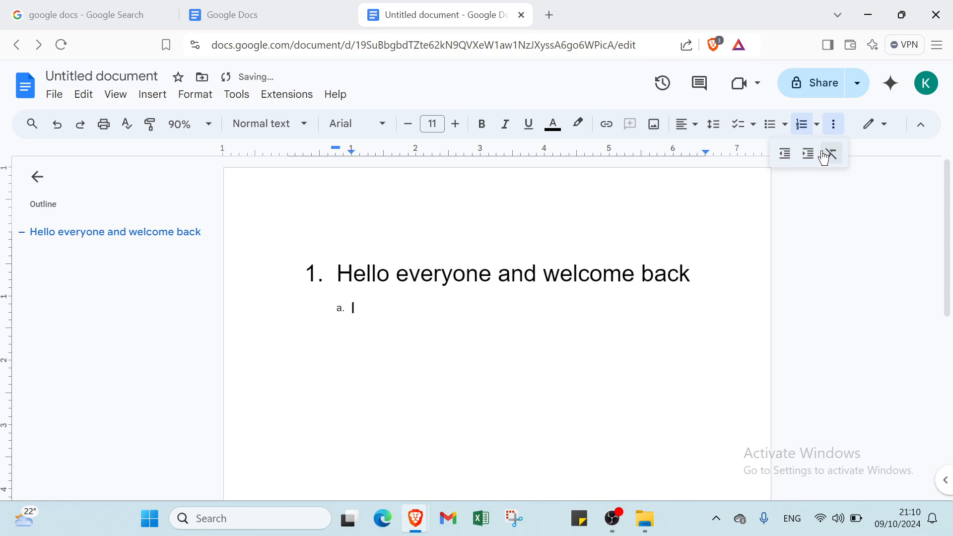
click(872, 126)
click(876, 125)
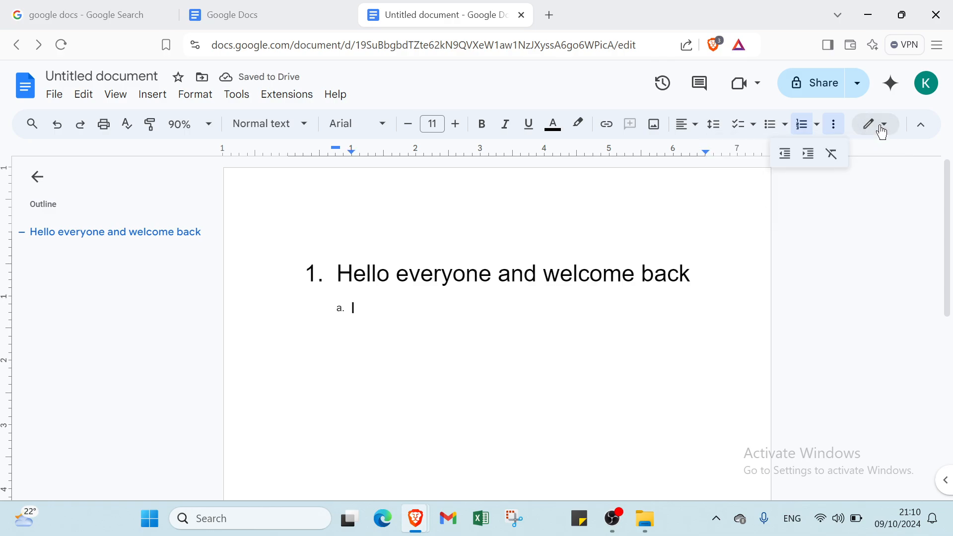
scroll(857, 192, down, 2)
scroll(854, 185, up, 2)
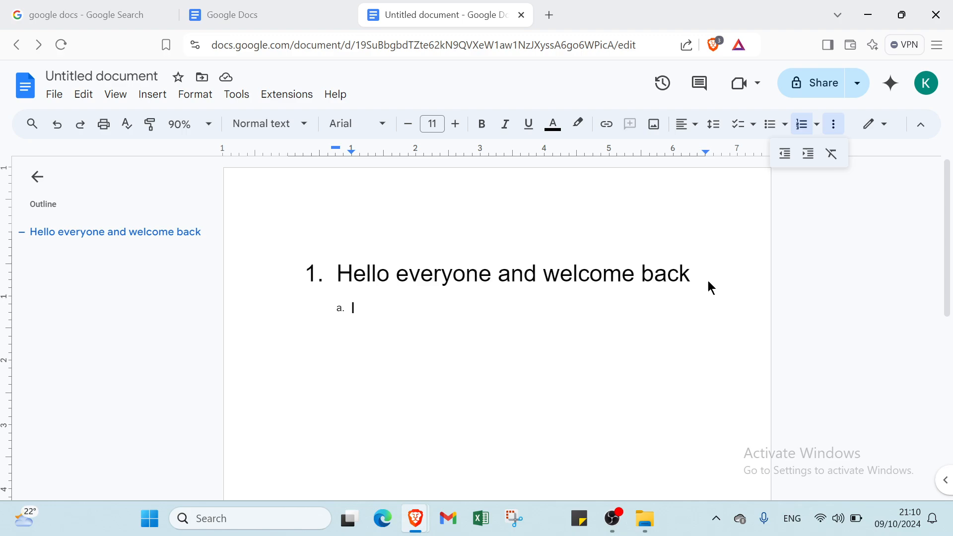
Delete the "Hello everyone and welcome back" text and both list markers so the page is blank
drag(707, 281, 327, 290)
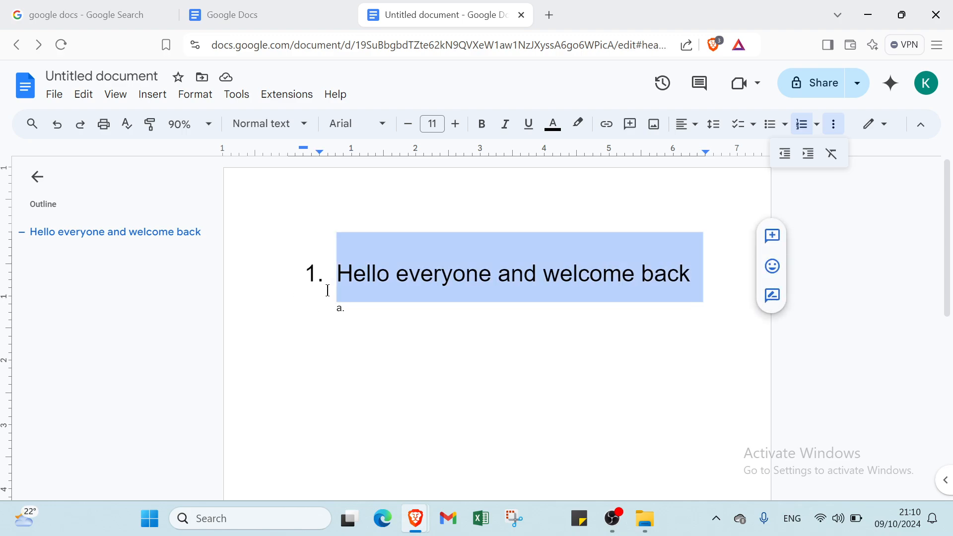
key(BackSpace)
drag(278, 270, 400, 305)
click(369, 313)
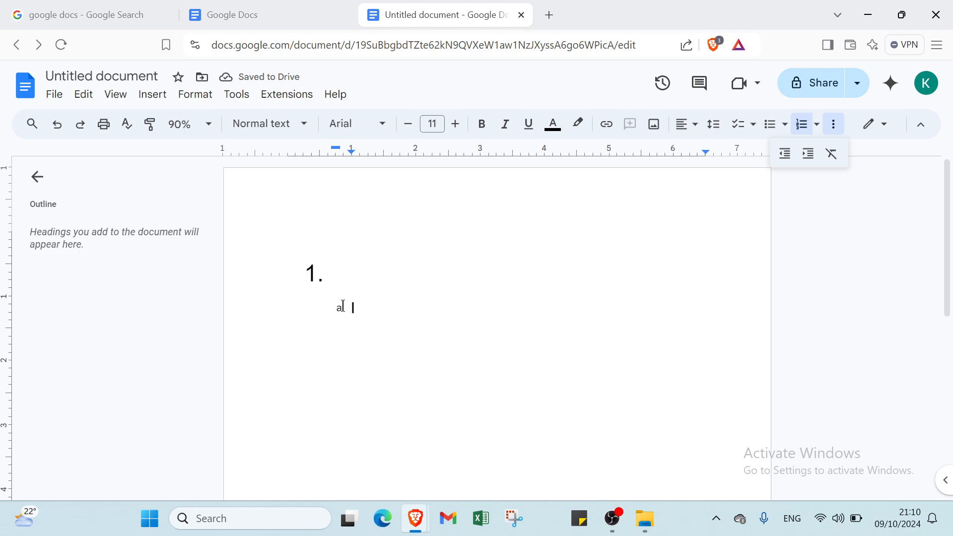
key(BackSpace)
key(BackSpace)
key(BackSpace)
click(312, 273)
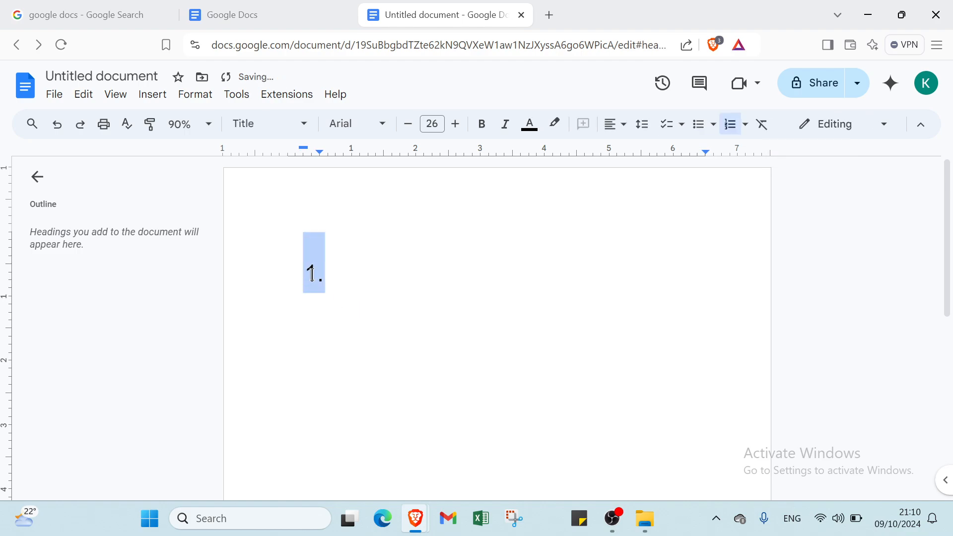
key(BackSpace)
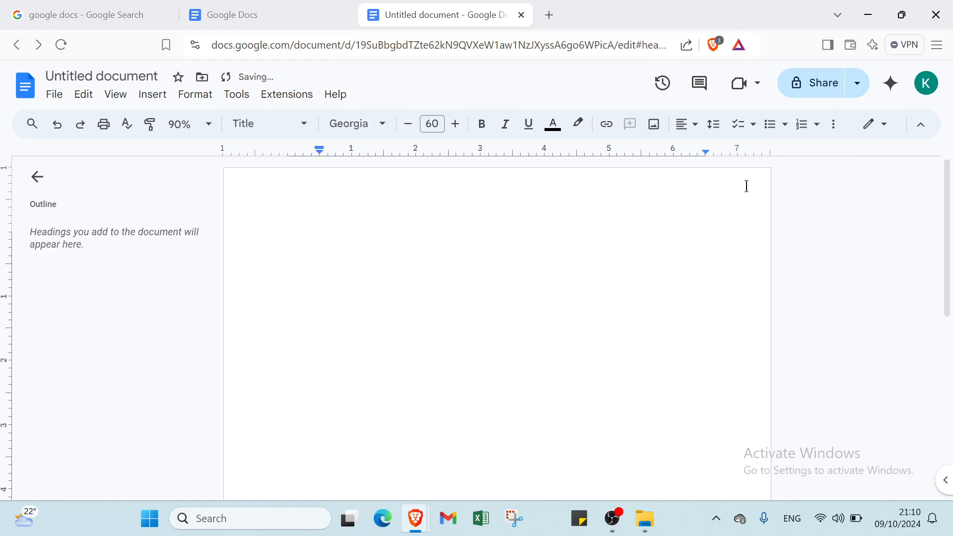
key(BackSpace)
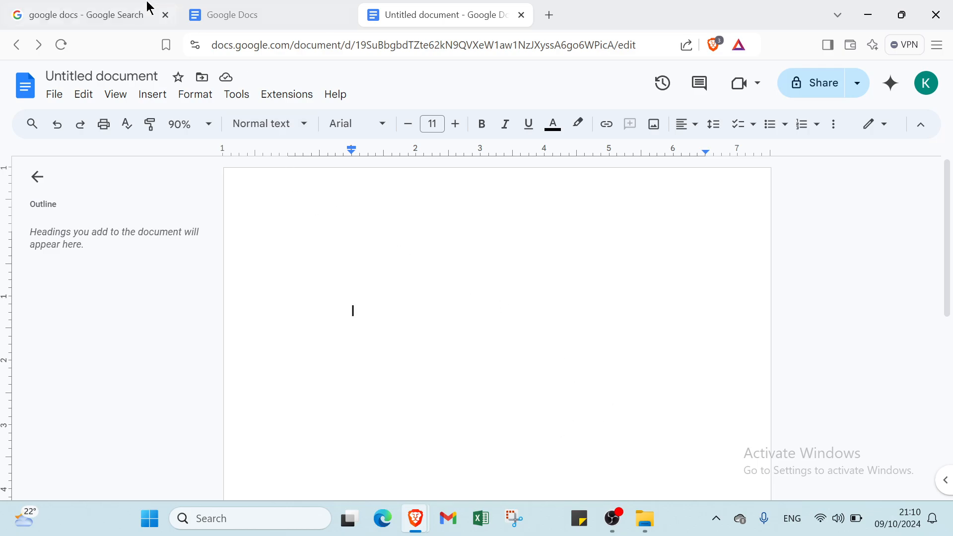
Review the open browser pages: the "google docs" search results, the Docs home page and the untitled document
click(122, 17)
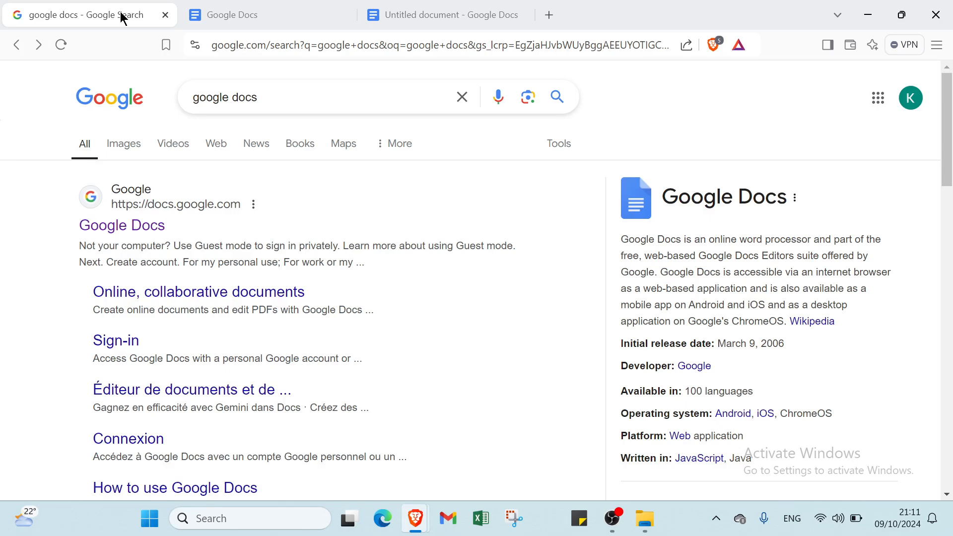
click(233, 16)
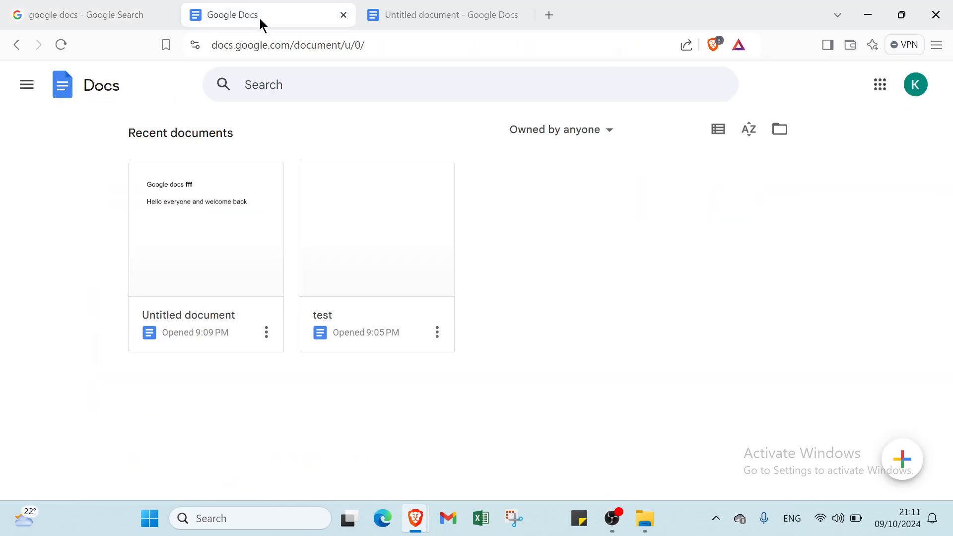
click(453, 12)
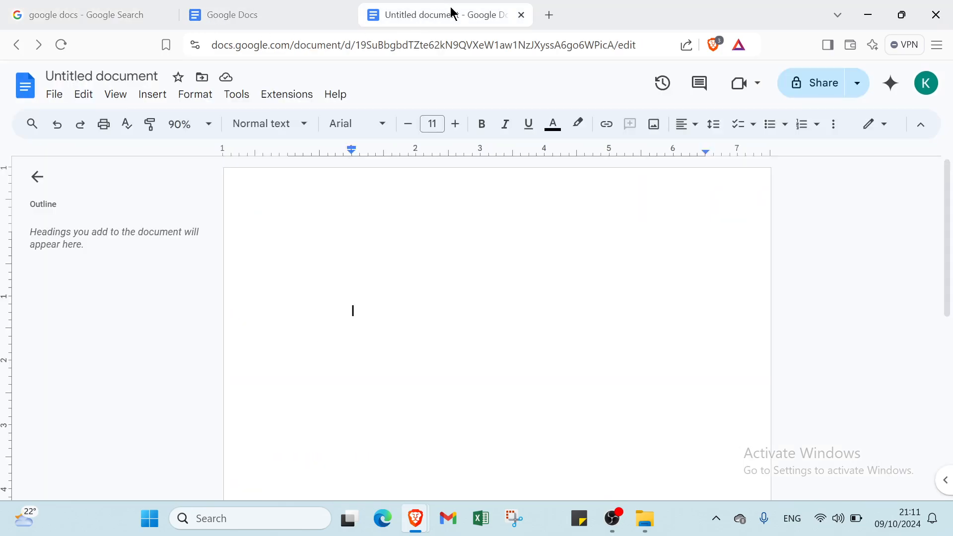
click(249, 12)
click(111, 20)
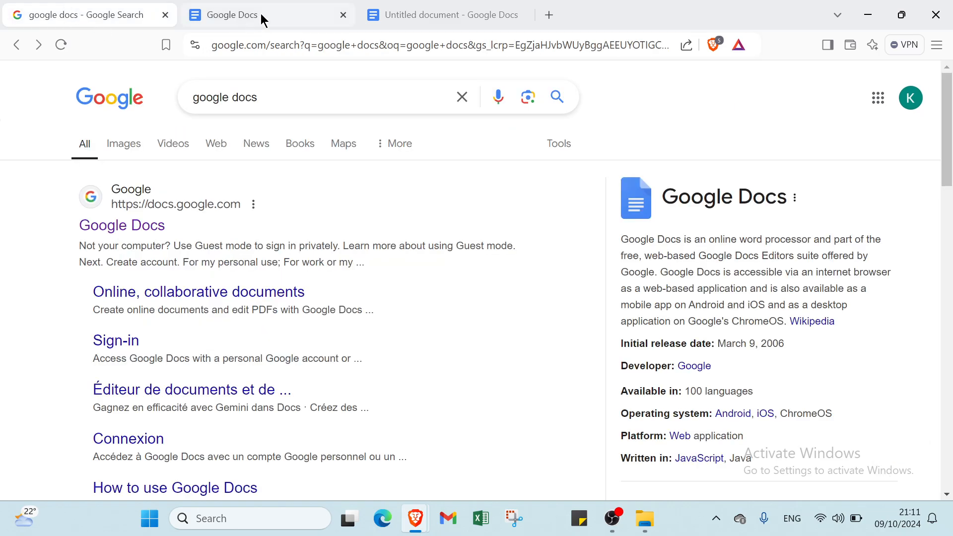